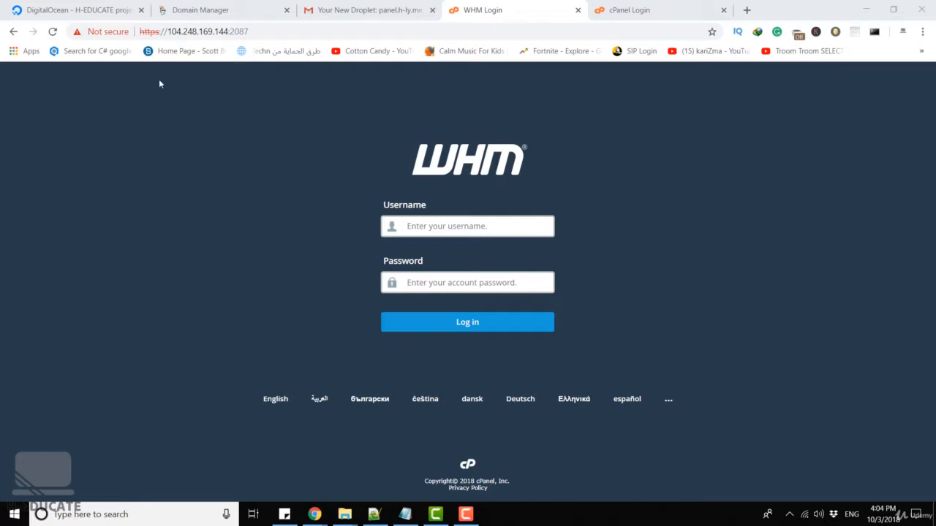
Switch to the GoDaddy DNS management page for h-y.me and bring up its DNS records.
{"action": "left_click_drag", "start_coordinate": [172, 31], "coordinate": [229, 31]}
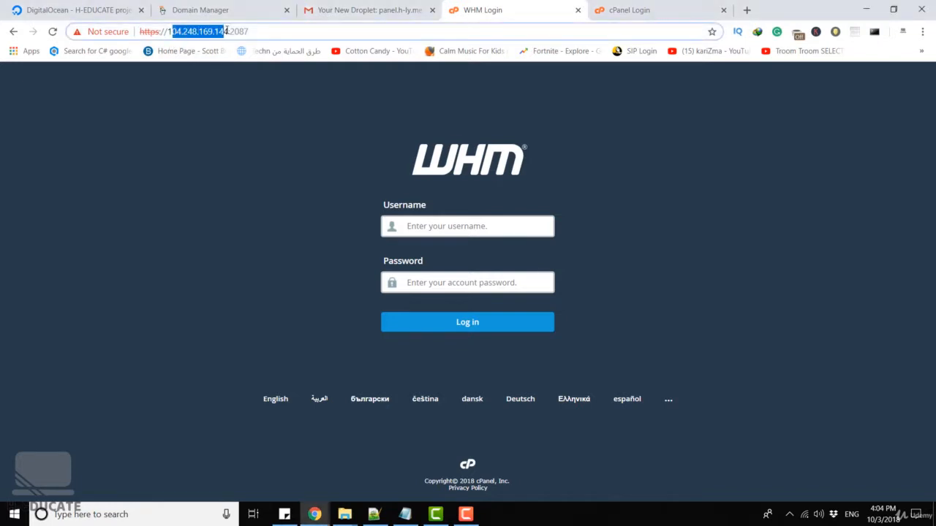
{"action": "left_click", "coordinate": [245, 31]}
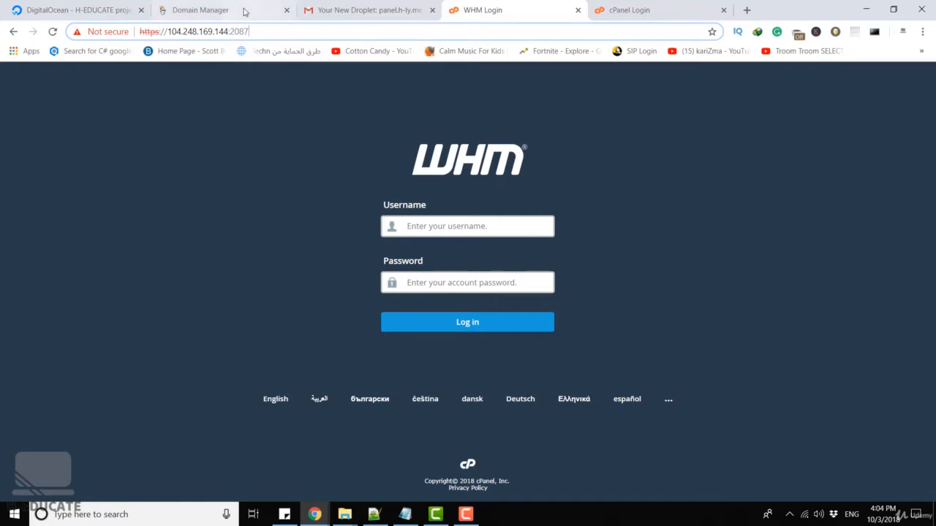
{"action": "left_click", "coordinate": [235, 9]}
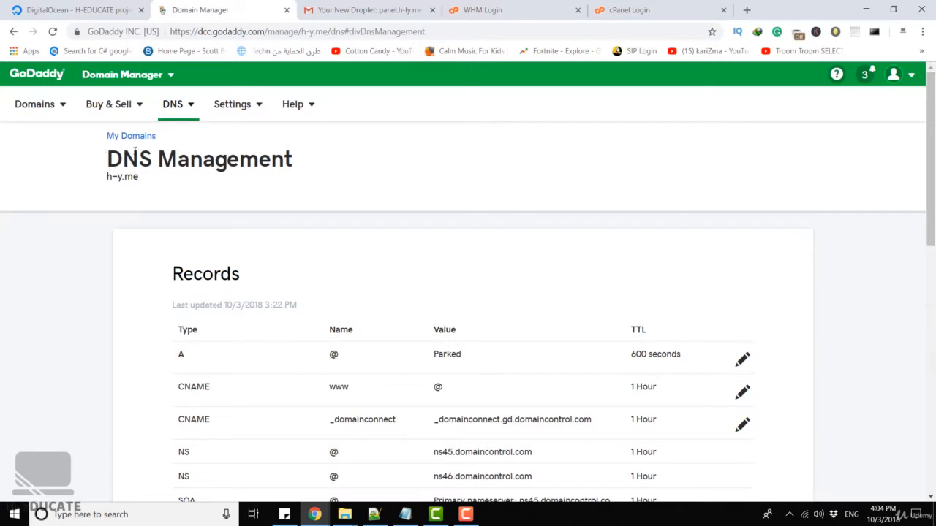
{"action": "left_click_drag", "start_coordinate": [93, 148], "coordinate": [334, 151]}
{"action": "left_click", "coordinate": [339, 149]}
{"action": "scroll", "coordinate": [355, 115], "scroll_direction": "down", "scroll_amount": 1}
{"action": "scroll", "coordinate": [361, 110], "scroll_direction": "down", "scroll_amount": 2}
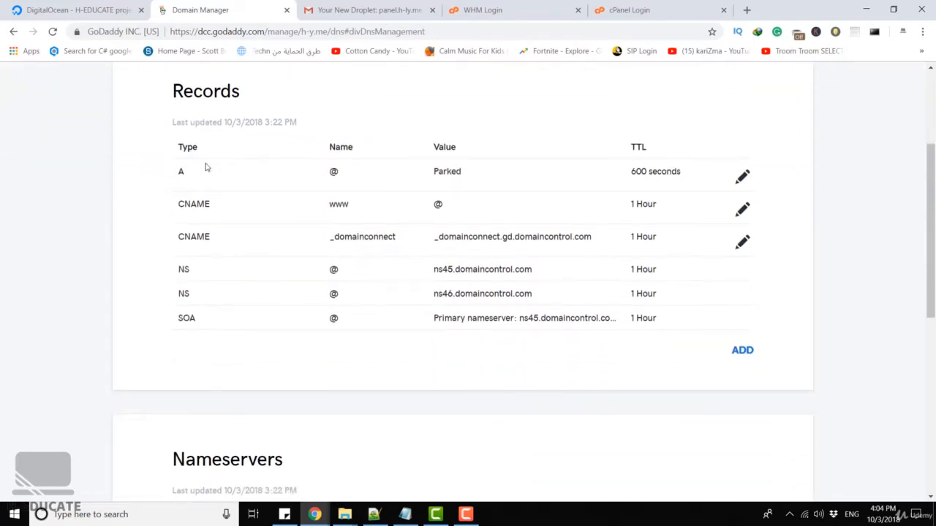
Point the domain's A record for host @ to the server IP 104.248.169.144 from the WHM address and save the record.
{"action": "left_click", "coordinate": [742, 178]}
{"action": "double_click", "coordinate": [463, 239]}
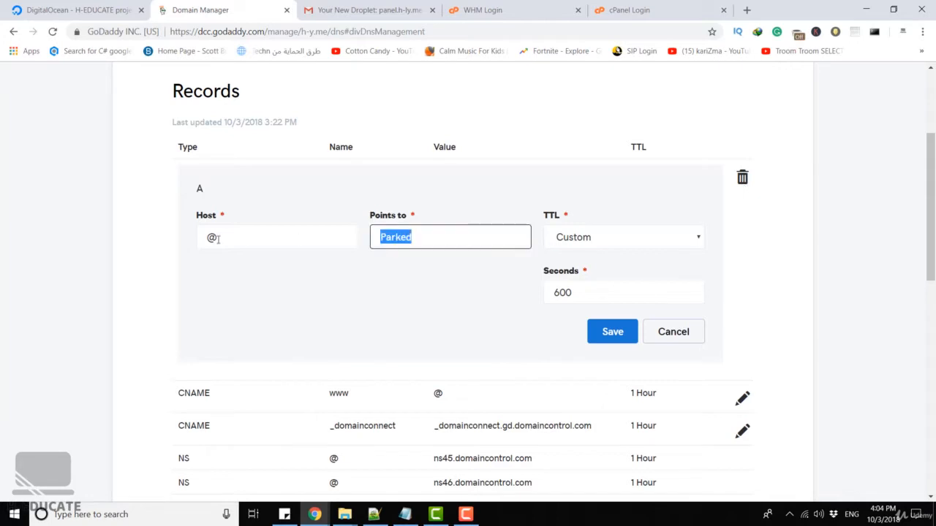
{"action": "left_click", "coordinate": [486, 9]}
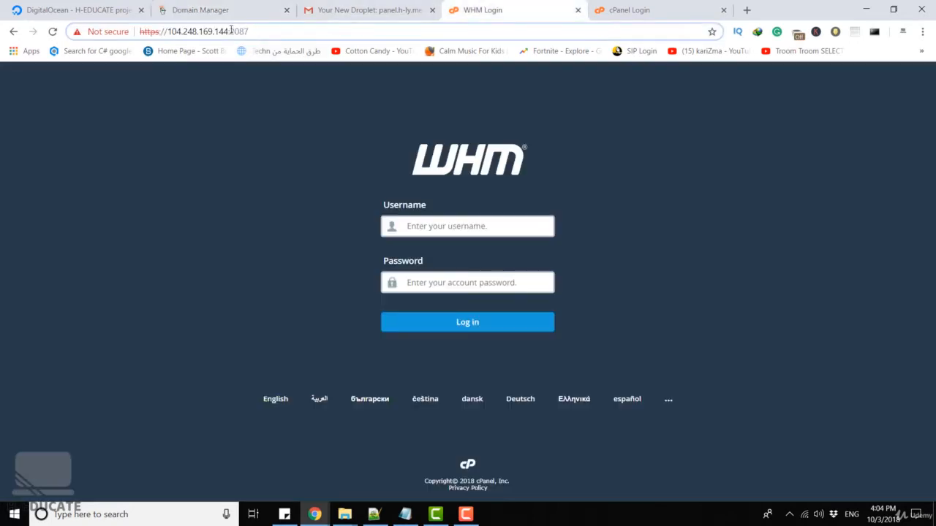
{"action": "left_click_drag", "start_coordinate": [229, 31], "coordinate": [166, 32]}
{"action": "key", "text": "ctrl+c"}
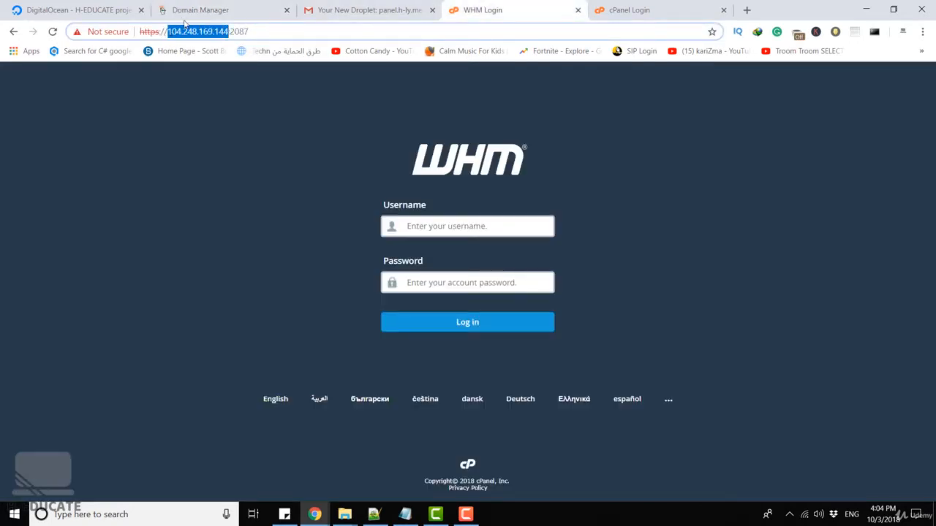
{"action": "left_click", "coordinate": [201, 10]}
{"action": "key", "text": "ctrl+v"}
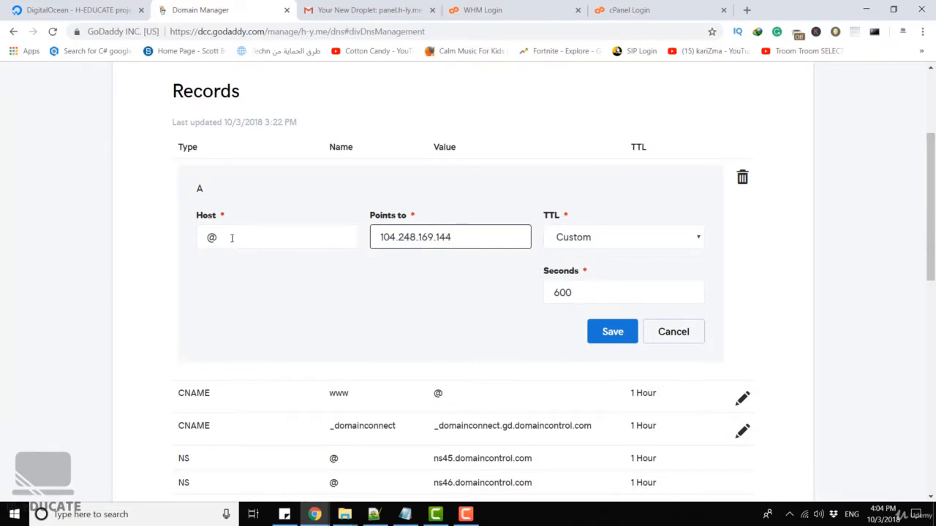
{"action": "left_click", "coordinate": [193, 237]}
{"action": "left_click", "coordinate": [288, 319]}
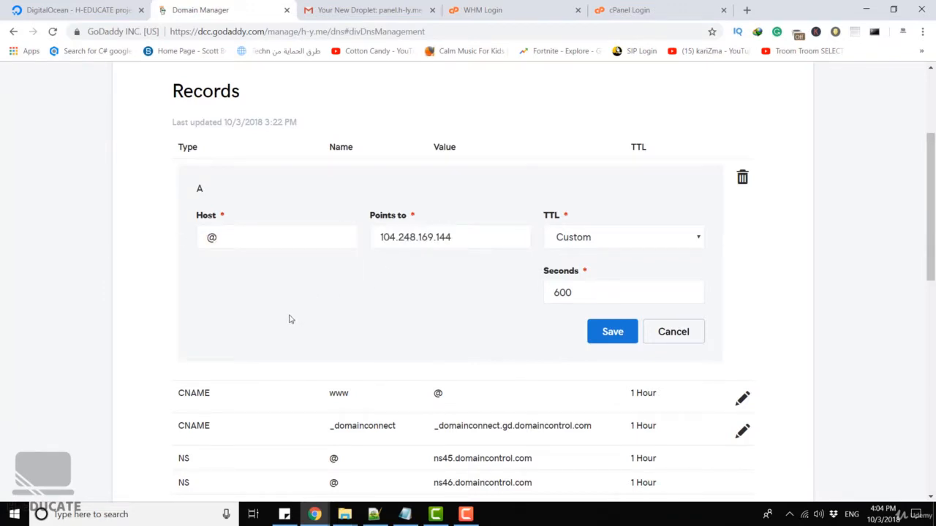
{"action": "left_click", "coordinate": [612, 331]}
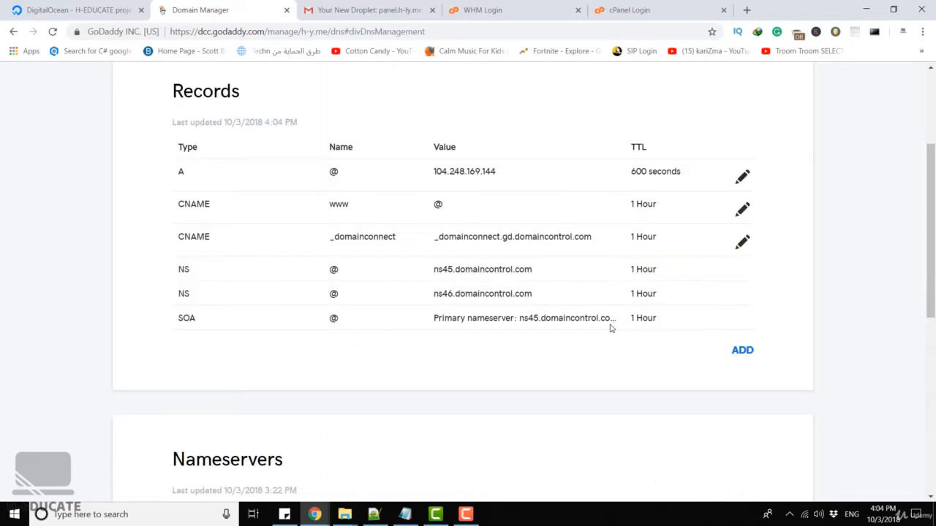
{"action": "scroll", "coordinate": [556, 307], "scroll_direction": "up", "scroll_amount": 3}
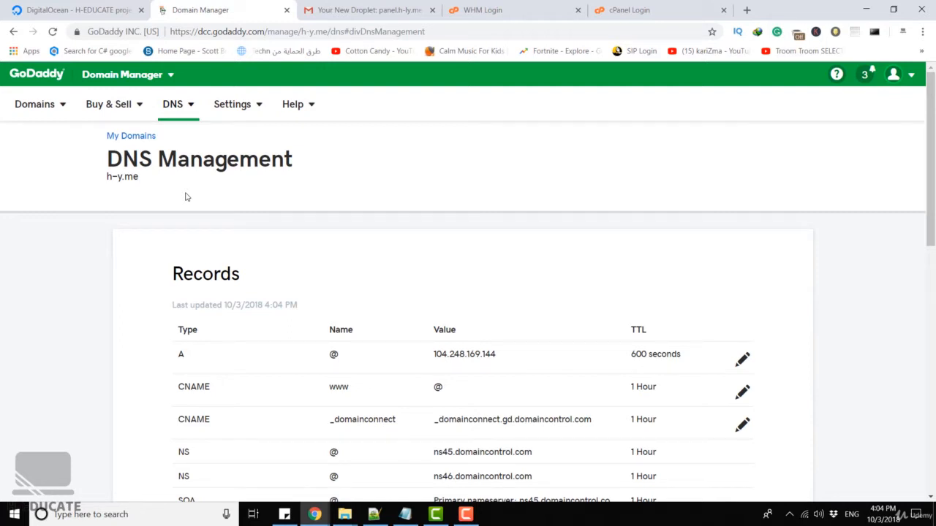
{"action": "left_click_drag", "start_coordinate": [433, 354], "coordinate": [518, 355]}
{"action": "left_click_drag", "start_coordinate": [138, 176], "coordinate": [102, 180]}
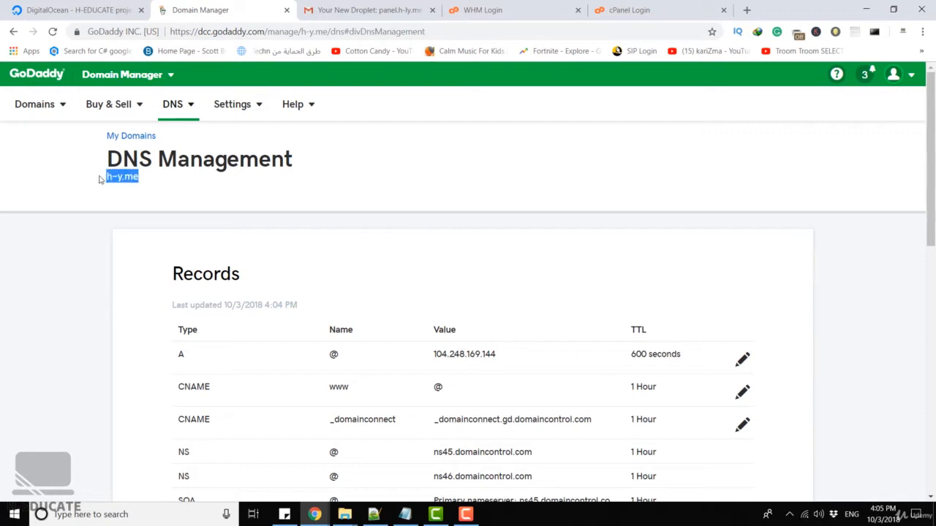
{"action": "left_click", "coordinate": [504, 10]}
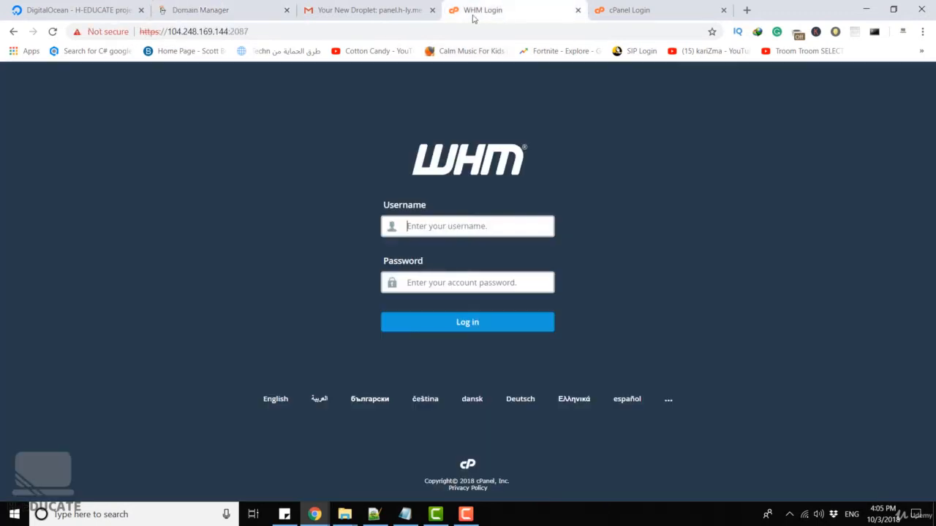
{"action": "left_click", "coordinate": [227, 33]}
{"action": "left_click", "coordinate": [228, 32]}
{"action": "left_click_drag", "start_coordinate": [228, 32], "coordinate": [168, 32]}
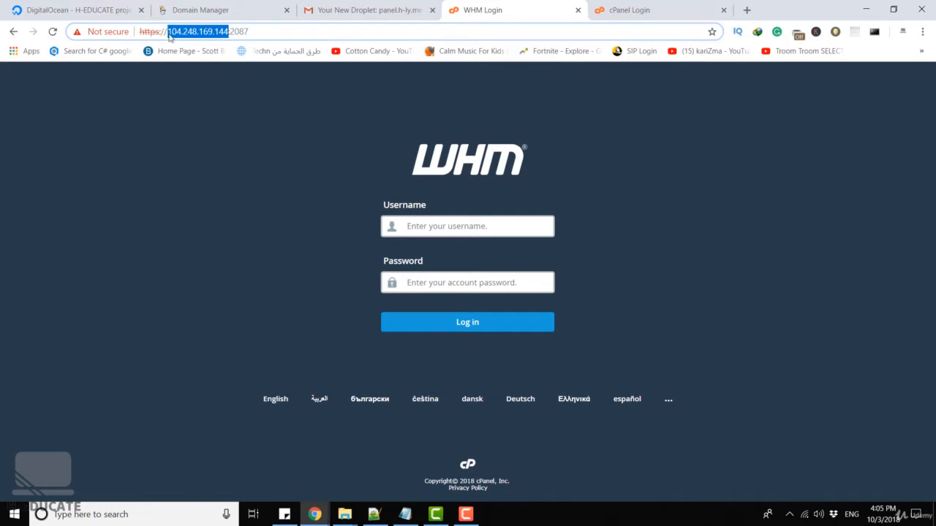
{"action": "key", "text": "ctrl+v"}
{"action": "key", "text": "Return"}
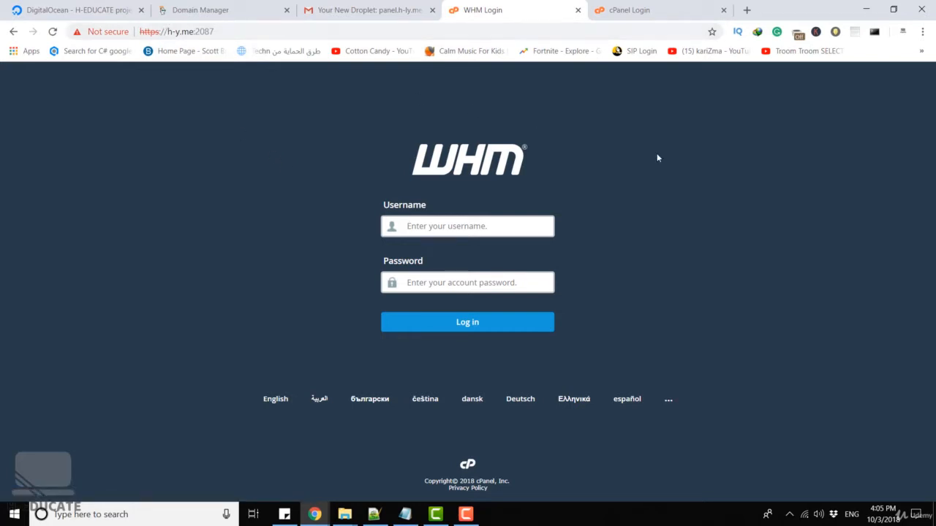
{"action": "left_click", "coordinate": [607, 10]}
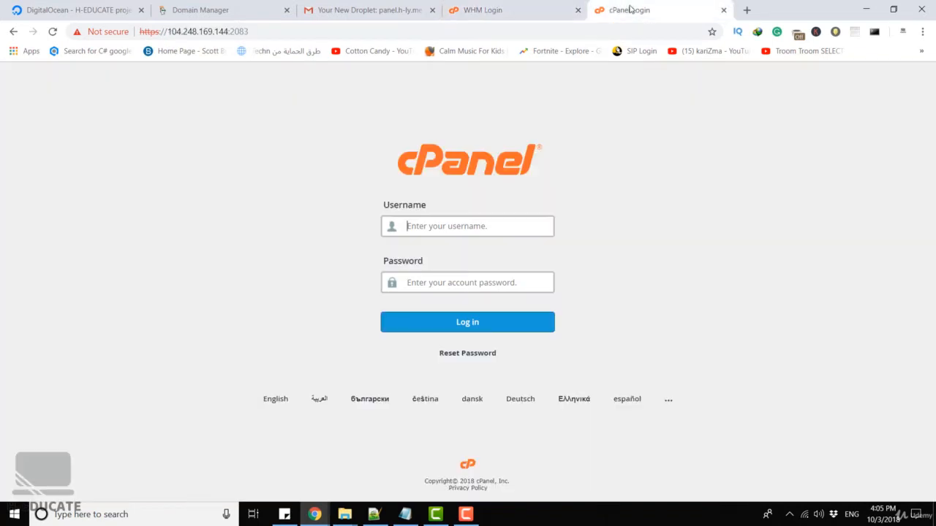
{"action": "left_click", "coordinate": [227, 32]}
{"action": "left_click", "coordinate": [228, 31]}
{"action": "left_click_drag", "start_coordinate": [227, 32], "coordinate": [166, 32]}
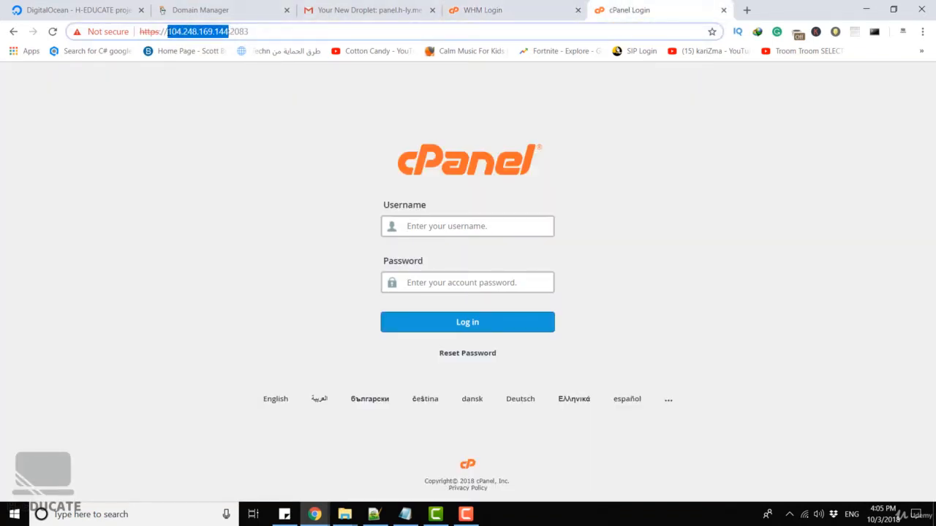
{"action": "type", "text": "h-y.me"}
{"action": "key", "text": "Return"}
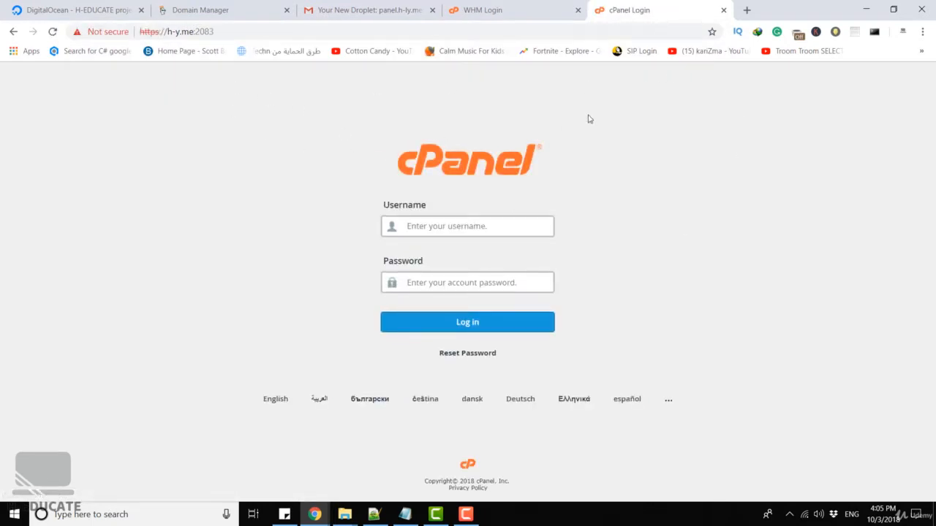
Log in to WHM as root with the account password and agree to the End-User License Agreement.
{"action": "left_click", "coordinate": [514, 9]}
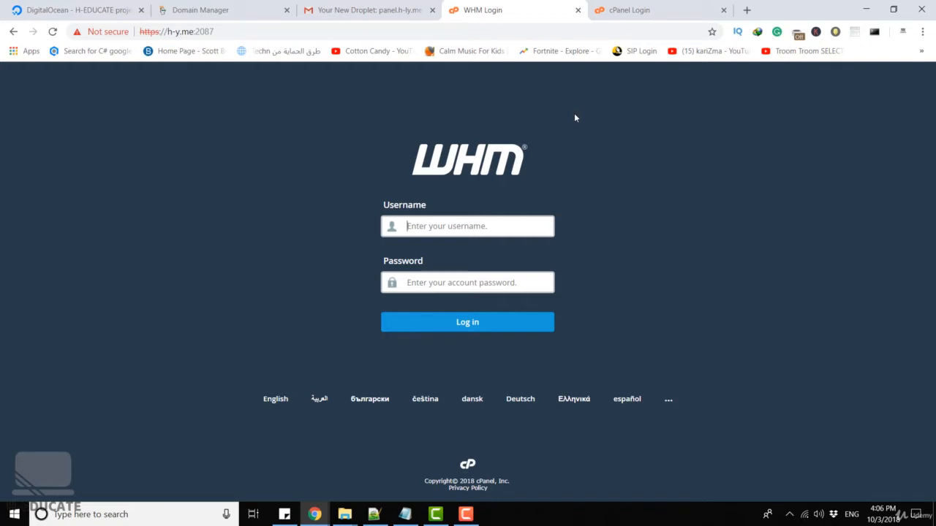
{"action": "type", "text": "root"}
{"action": "key", "text": "Tab"}
{"action": "type", "text": "•••••••"}
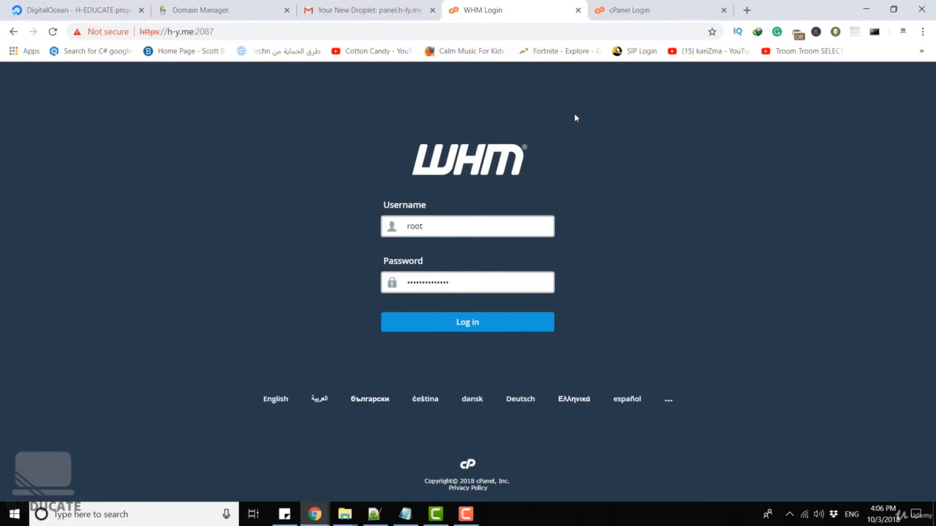
{"action": "key", "text": "Return"}
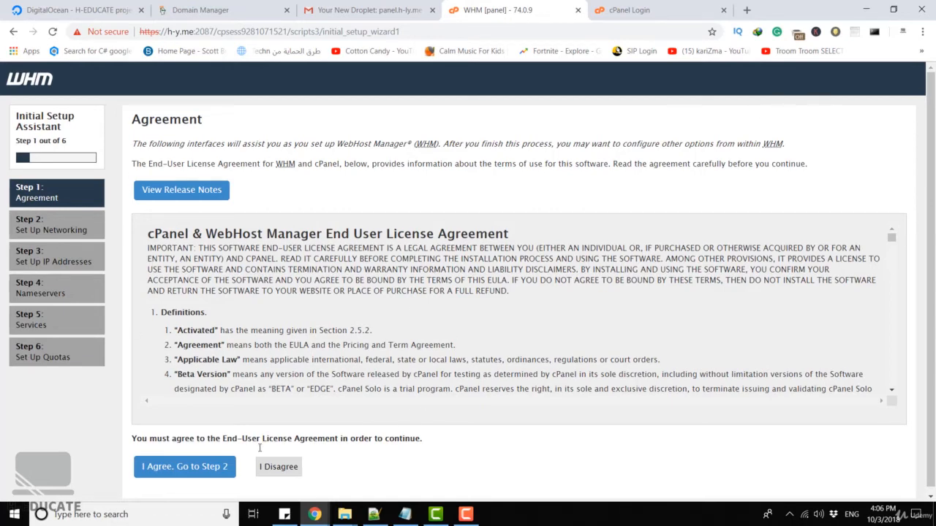
{"action": "left_click", "coordinate": [160, 468]}
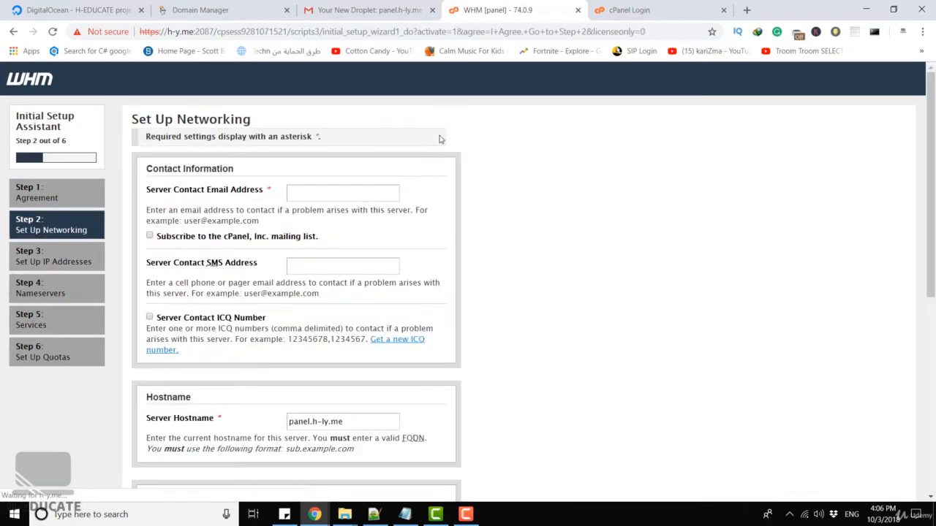
Fill in the administrator's e-mail as both the server contact email address and the server contact SMS address.
{"action": "left_click", "coordinate": [306, 187]}
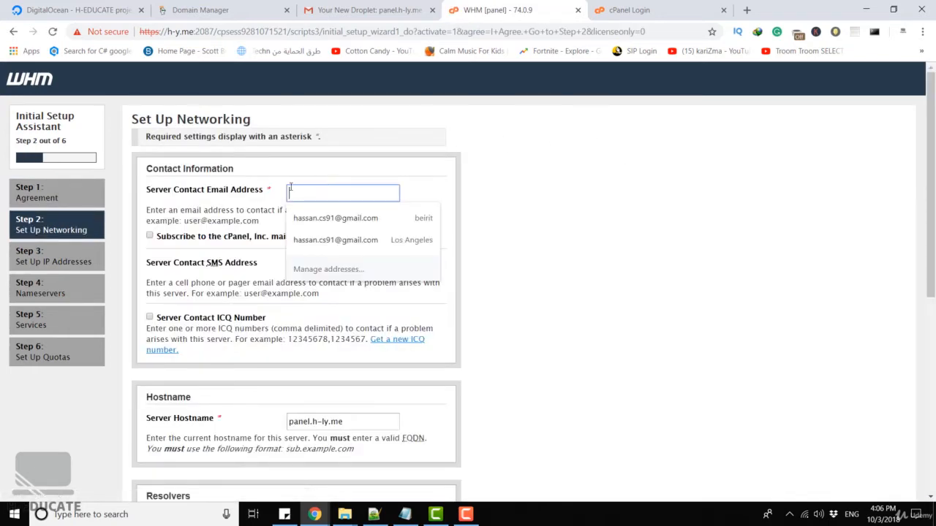
{"action": "left_click", "coordinate": [335, 218]}
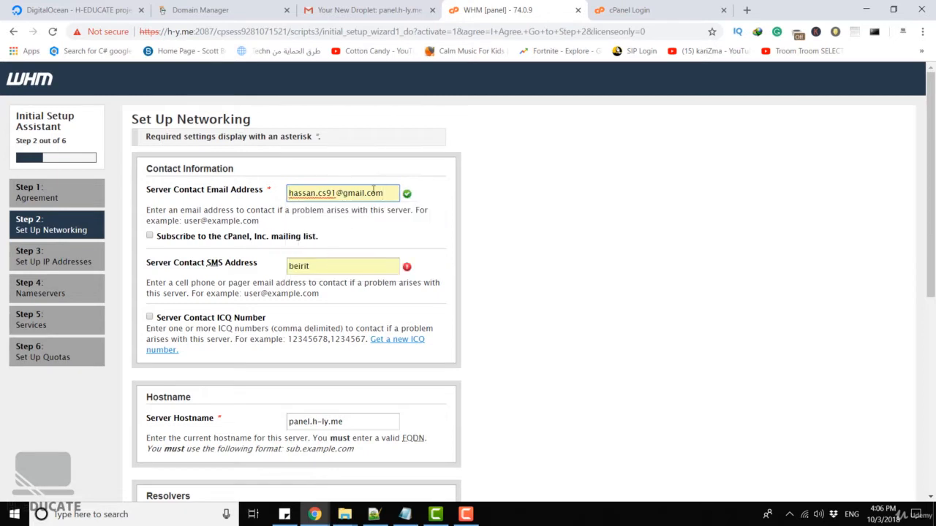
{"action": "left_click_drag", "start_coordinate": [384, 193], "coordinate": [275, 190]}
{"action": "left_click", "coordinate": [257, 269]}
{"action": "key", "text": "ctrl+z"}
{"action": "left_click", "coordinate": [266, 280]}
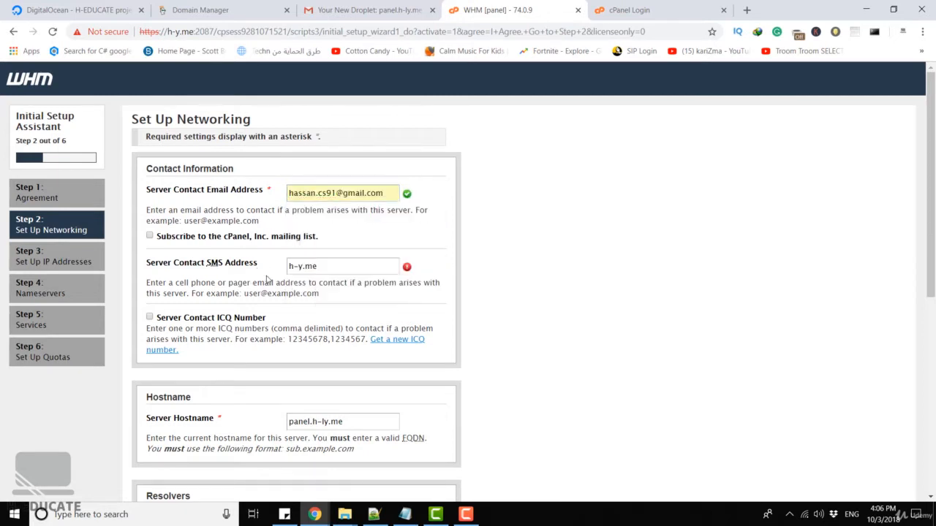
{"action": "left_click_drag", "start_coordinate": [339, 268], "coordinate": [248, 271]}
{"action": "key", "text": "ctrl+v"}
{"action": "left_click_drag", "start_coordinate": [381, 193], "coordinate": [276, 191]}
{"action": "key", "text": "ctrl+c"}
{"action": "left_click_drag", "start_coordinate": [336, 269], "coordinate": [256, 262]}
{"action": "key", "text": "ctrl+v"}
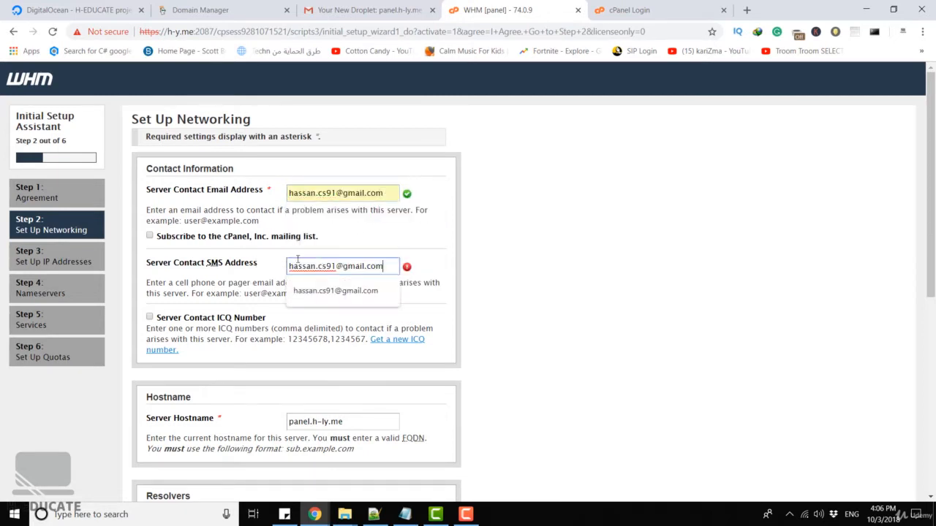
{"action": "left_click", "coordinate": [421, 246]}
Save the networking settings with the preset hostname, resolvers and eth0, and continue past the IP addresses without adding any.
{"action": "scroll", "coordinate": [468, 227], "scroll_direction": "down", "scroll_amount": 3}
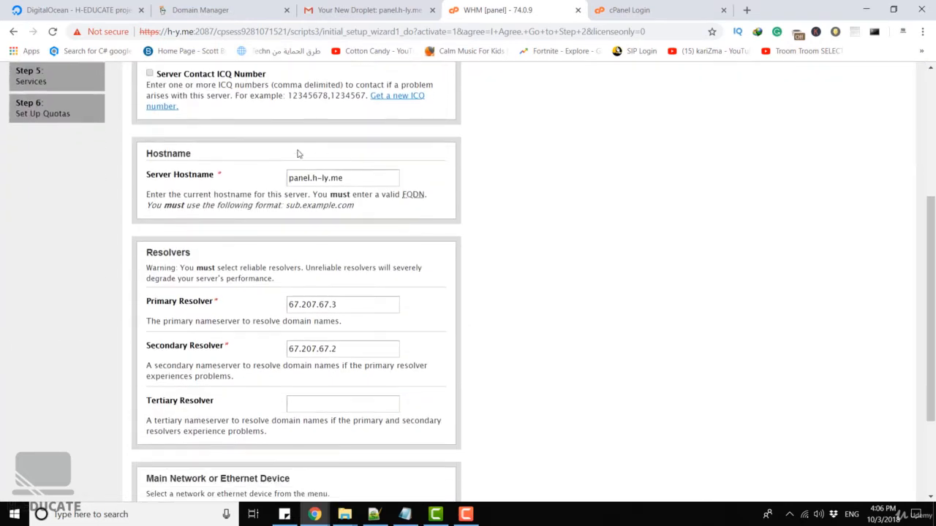
{"action": "scroll", "coordinate": [402, 202], "scroll_direction": "down", "scroll_amount": 2}
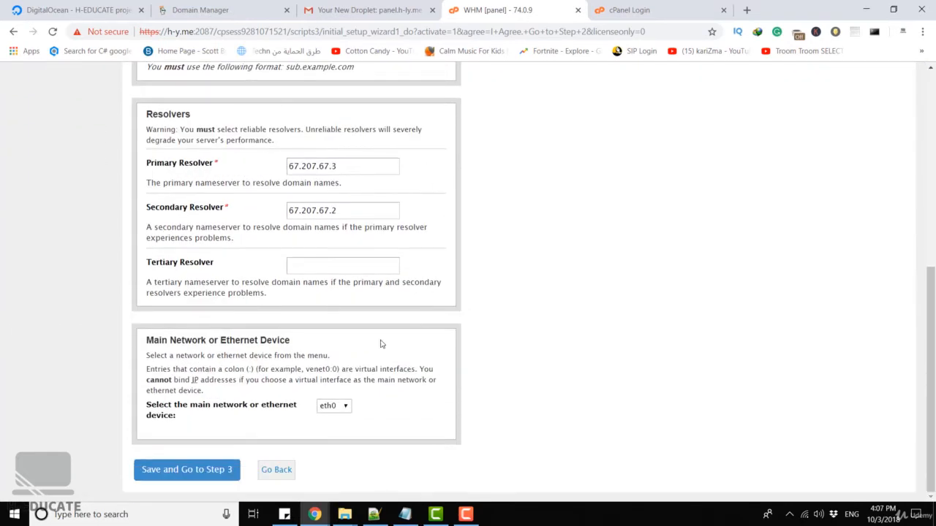
{"action": "left_click", "coordinate": [182, 469]}
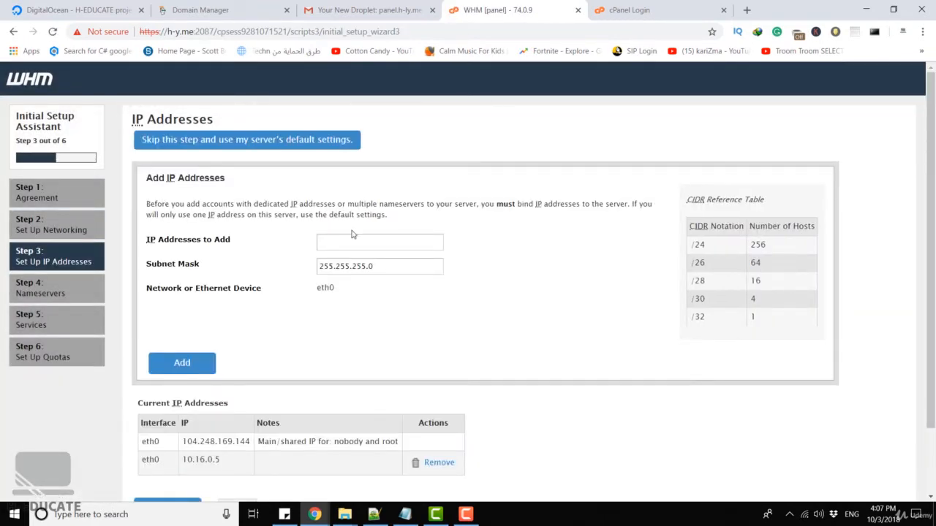
{"action": "scroll", "coordinate": [600, 344], "scroll_direction": "down", "scroll_amount": 2}
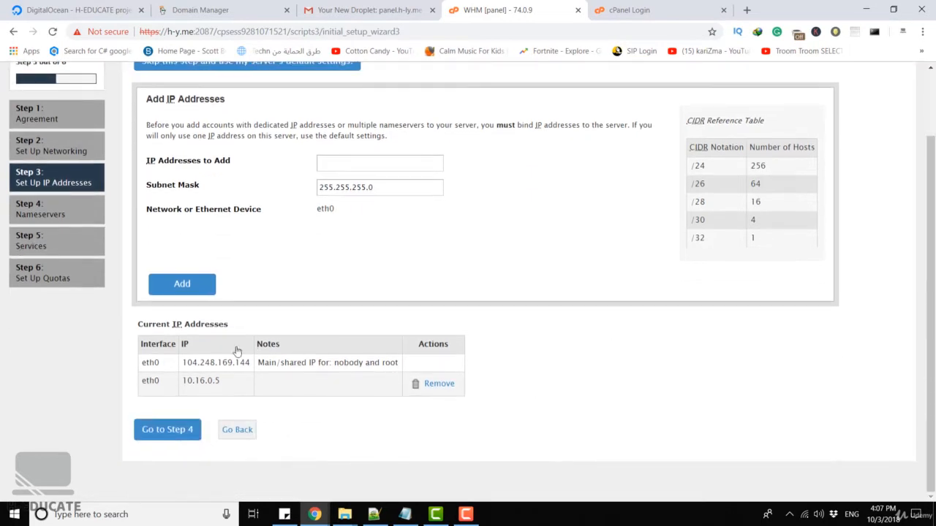
{"action": "left_click", "coordinate": [167, 430]}
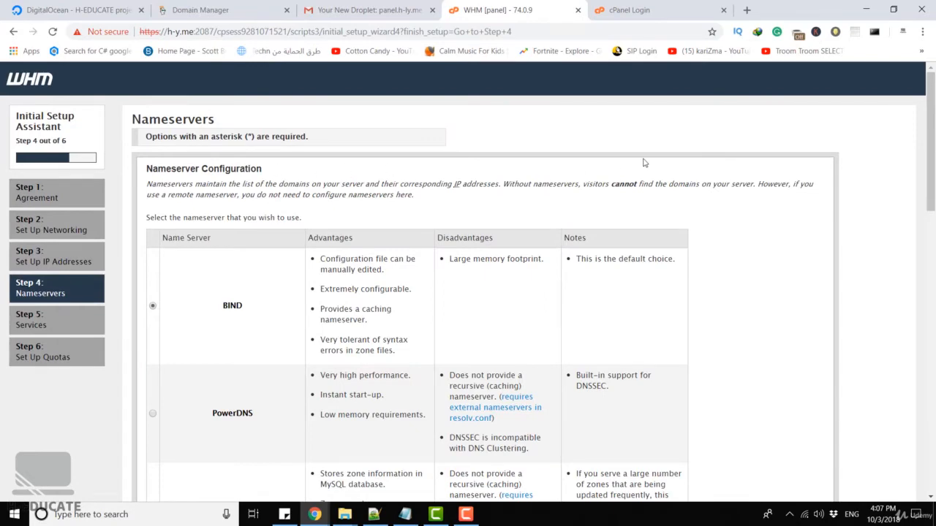
Review the nameserver options, keep BIND with ns1.h-ly.me and ns2.h-ly.me, and save the nameserver settings.
{"action": "scroll", "coordinate": [643, 162], "scroll_direction": "down", "scroll_amount": 3}
{"action": "scroll", "coordinate": [303, 155], "scroll_direction": "up", "scroll_amount": 3}
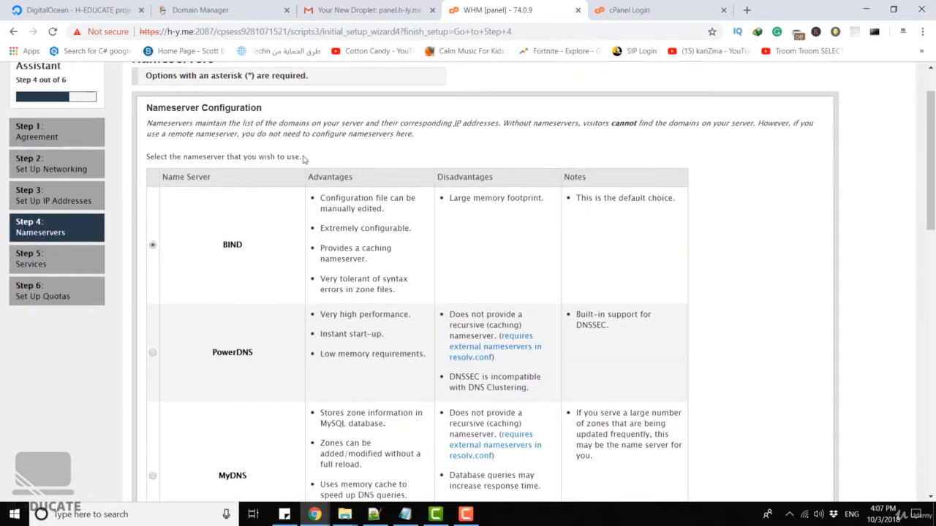
{"action": "scroll", "coordinate": [477, 151], "scroll_direction": "down", "scroll_amount": 2}
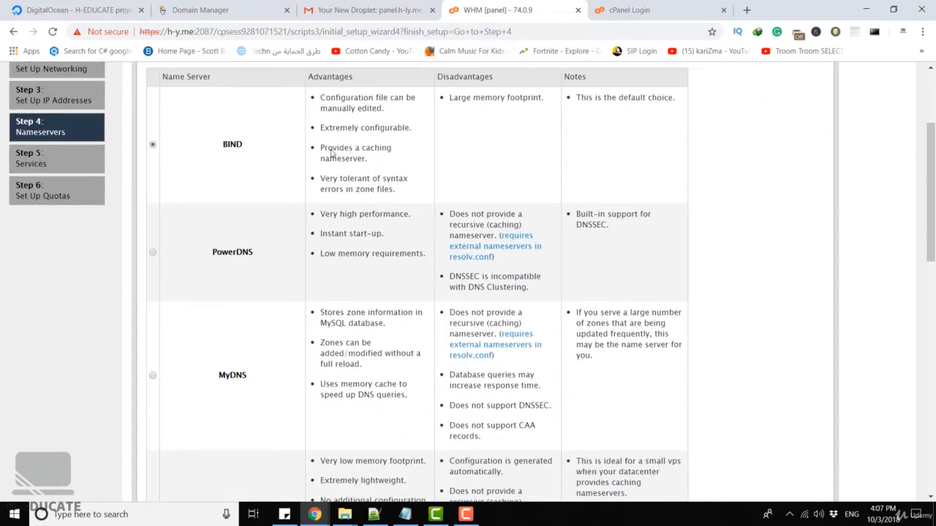
{"action": "scroll", "coordinate": [247, 329], "scroll_direction": "down", "scroll_amount": 3}
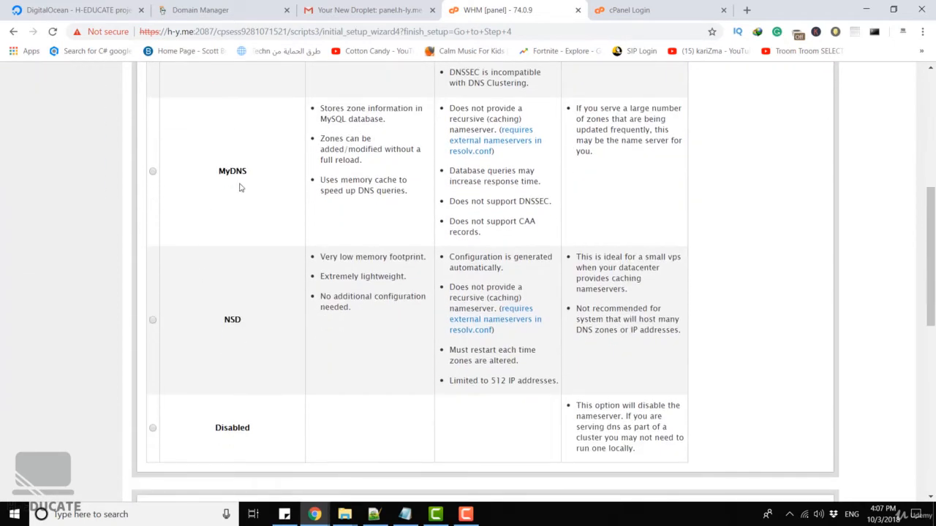
{"action": "scroll", "coordinate": [239, 187], "scroll_direction": "up", "scroll_amount": 3}
{"action": "scroll", "coordinate": [308, 204], "scroll_direction": "down", "scroll_amount": 2}
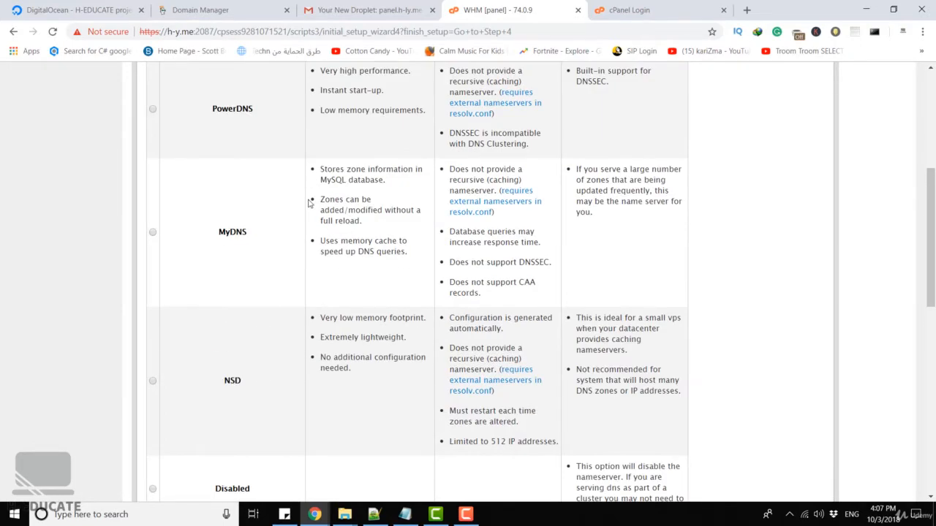
{"action": "scroll", "coordinate": [307, 204], "scroll_direction": "up", "scroll_amount": 3}
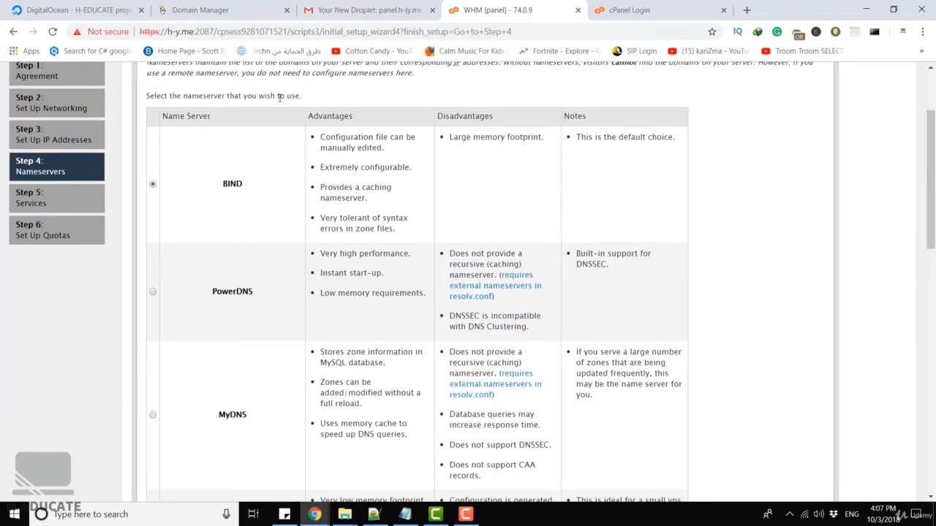
{"action": "scroll", "coordinate": [370, 129], "scroll_direction": "down", "scroll_amount": 10}
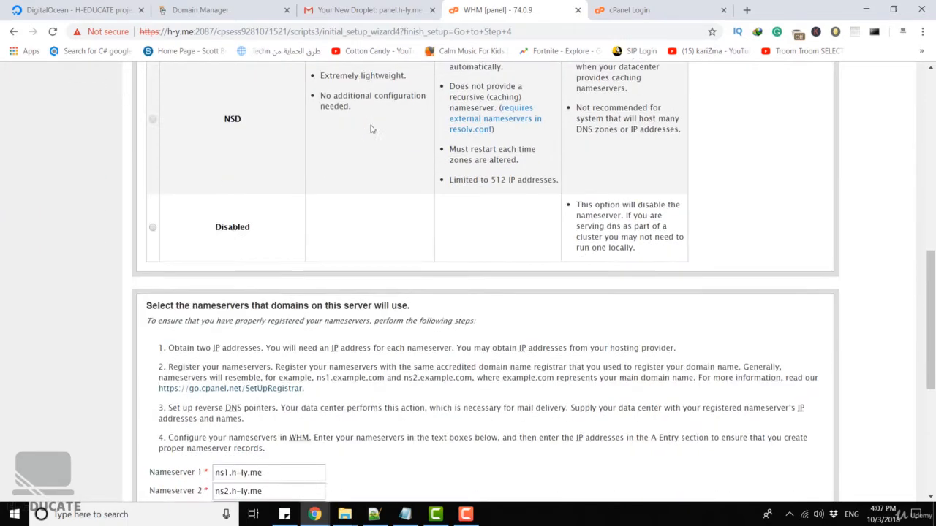
{"action": "left_click", "coordinate": [216, 472]}
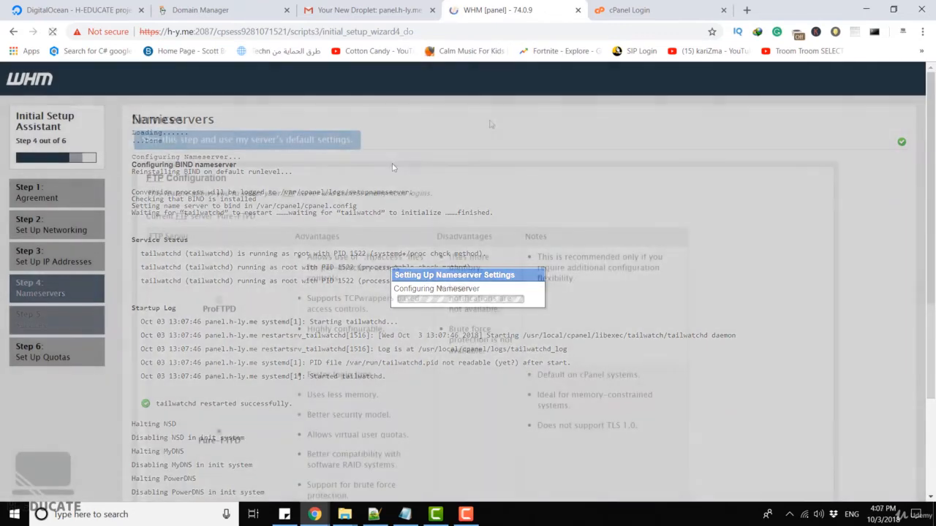
Save the services settings with Pure-FTPD as the FTP server and cPHulk Brute Force Protection enabled.
{"action": "scroll", "coordinate": [490, 124], "scroll_direction": "down", "scroll_amount": 3}
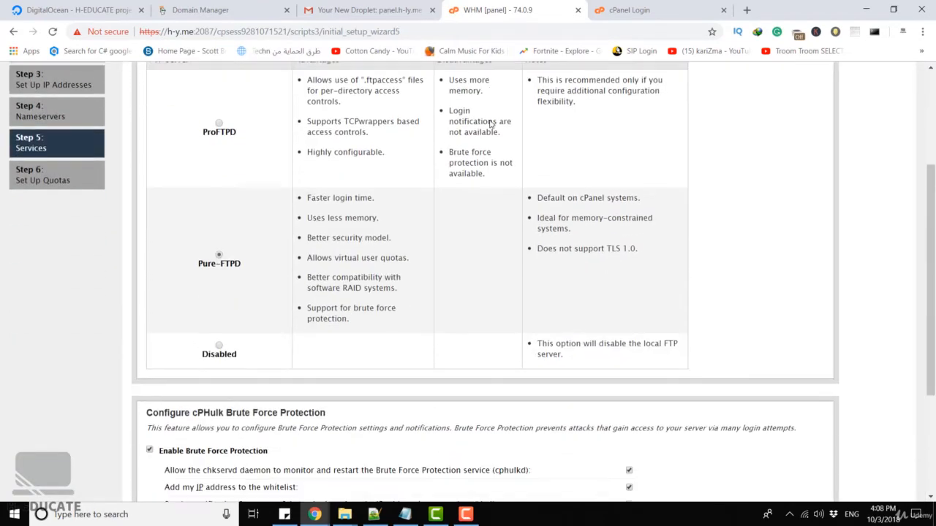
{"action": "scroll", "coordinate": [541, 125], "scroll_direction": "up", "scroll_amount": 2}
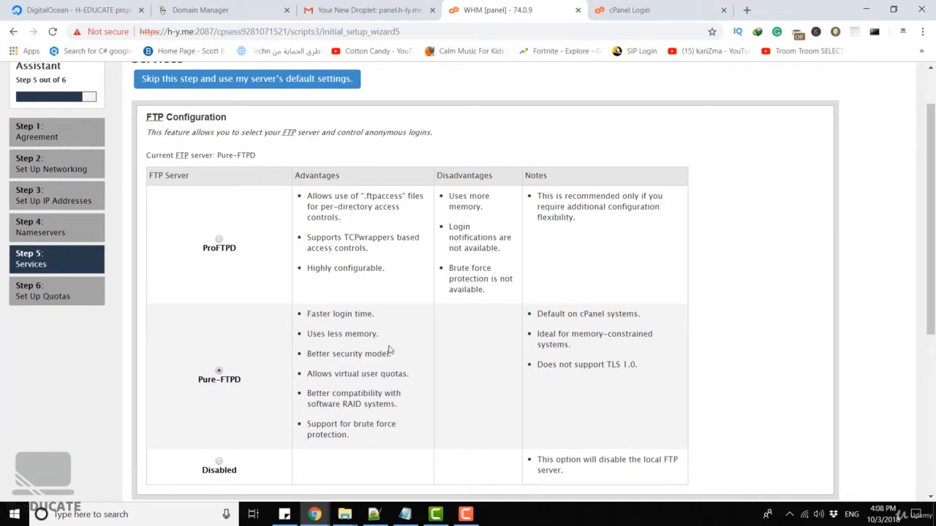
{"action": "scroll", "coordinate": [348, 183], "scroll_direction": "down", "scroll_amount": 3}
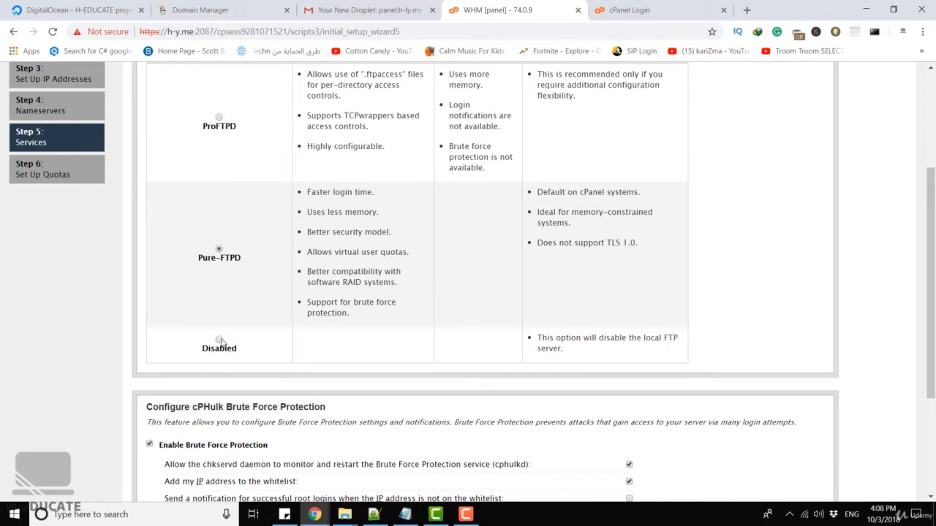
{"action": "scroll", "coordinate": [406, 199], "scroll_direction": "down", "scroll_amount": 4}
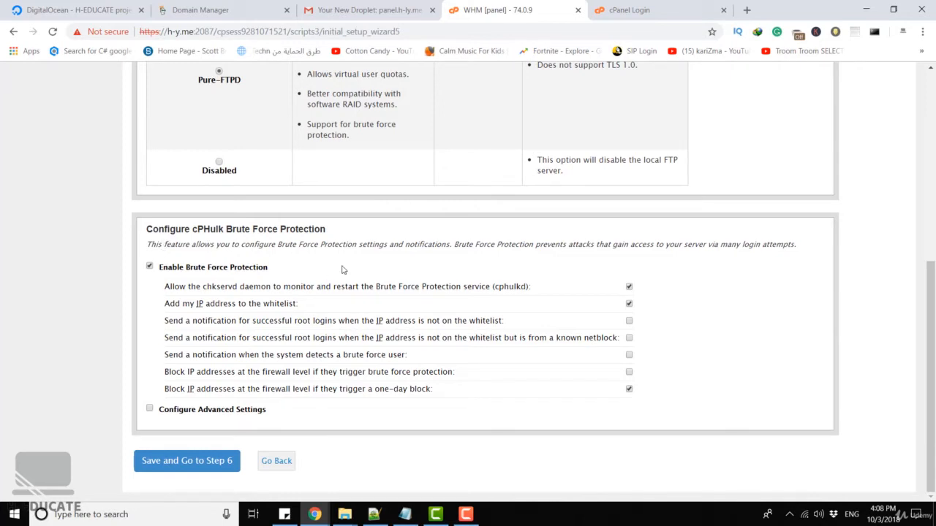
{"action": "left_click", "coordinate": [189, 464]}
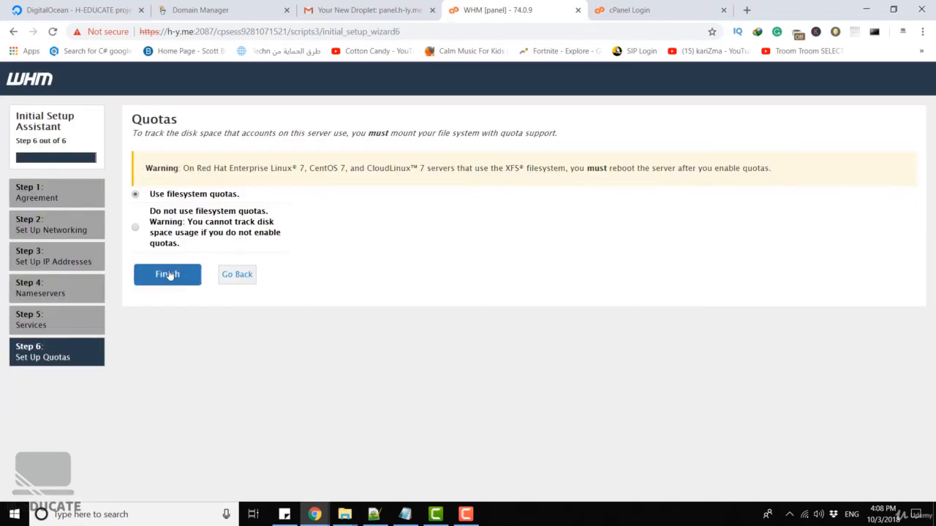
Finish the setup assistant with filesystem quotas in use and save the Feature Showcase's preset selections.
{"action": "left_click", "coordinate": [168, 274]}
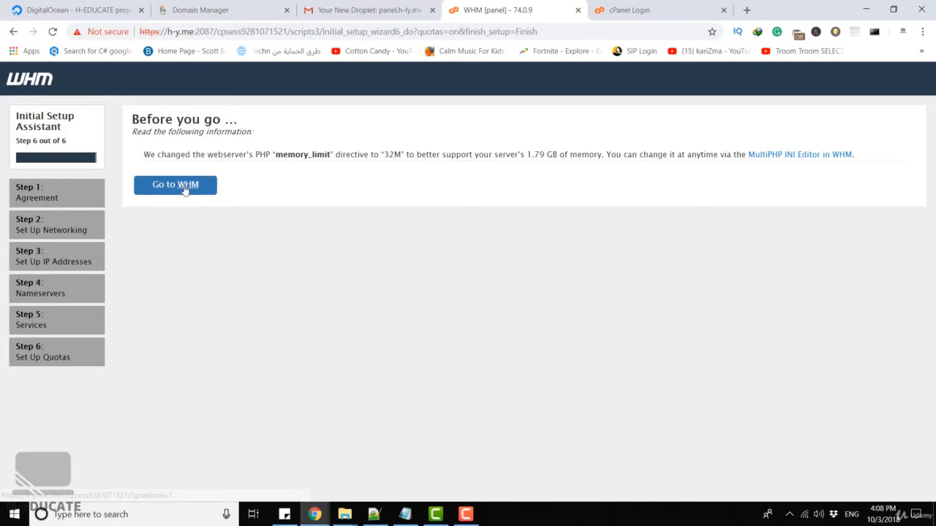
{"action": "left_click", "coordinate": [185, 188]}
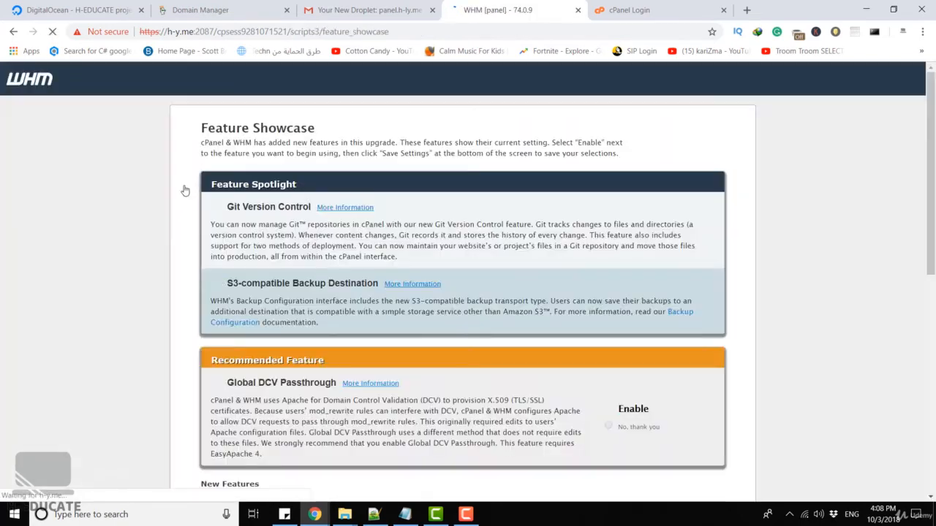
{"action": "scroll", "coordinate": [688, 329], "scroll_direction": "down", "scroll_amount": 6}
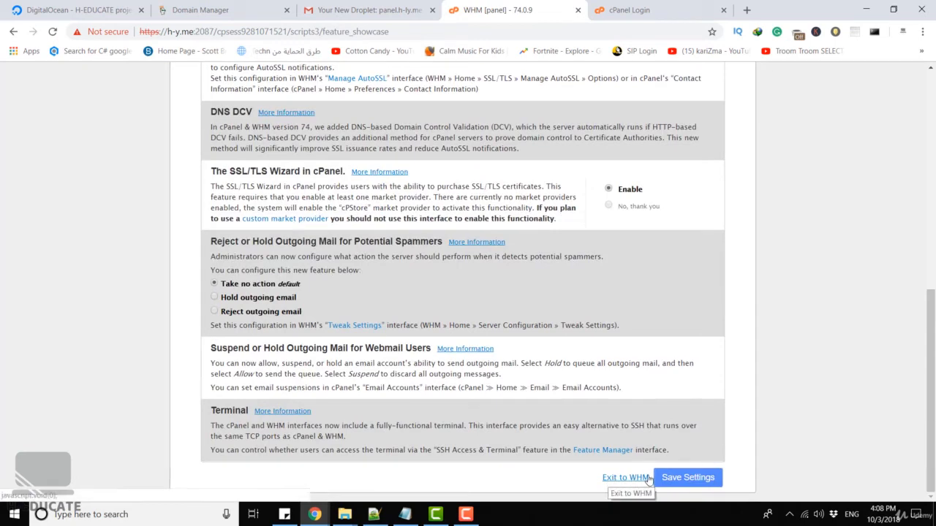
{"action": "left_click", "coordinate": [683, 478]}
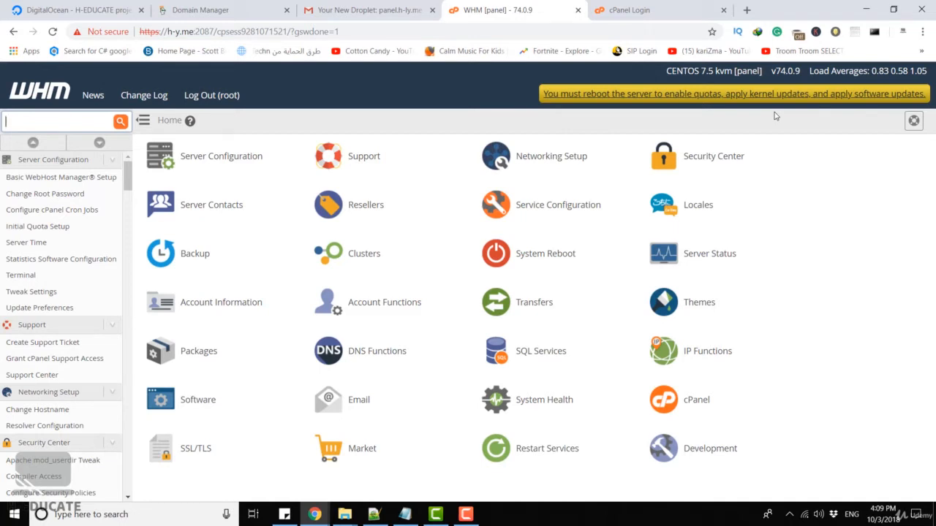
Perform a graceful server reboot to enable quotas and apply the kernel and software updates.
{"action": "left_click", "coordinate": [767, 94]}
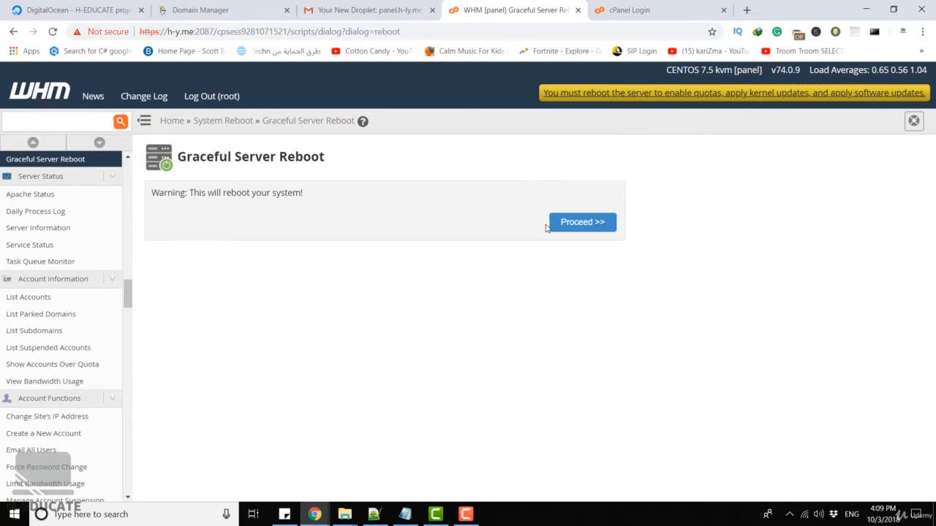
{"action": "left_click", "coordinate": [570, 227]}
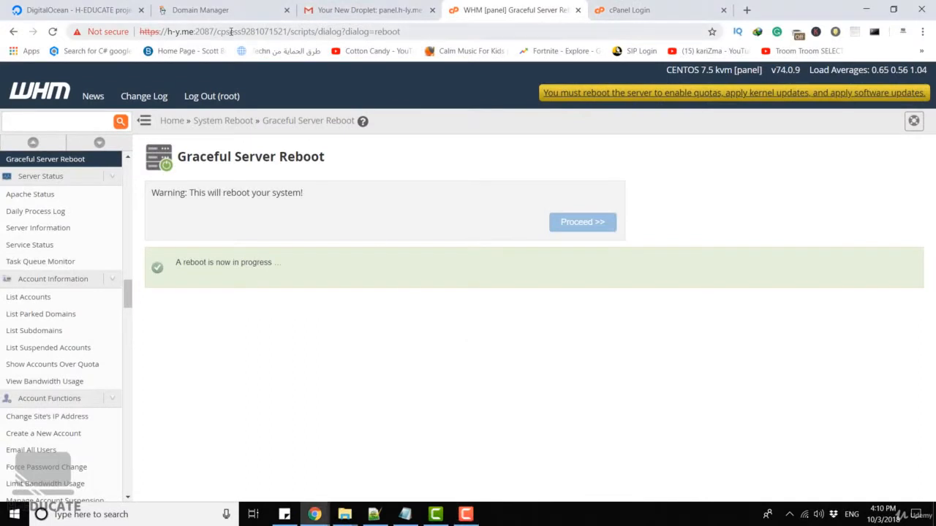
{"action": "left_click_drag", "start_coordinate": [217, 31], "coordinate": [533, 32]}
{"action": "key", "text": "BackSpace"}
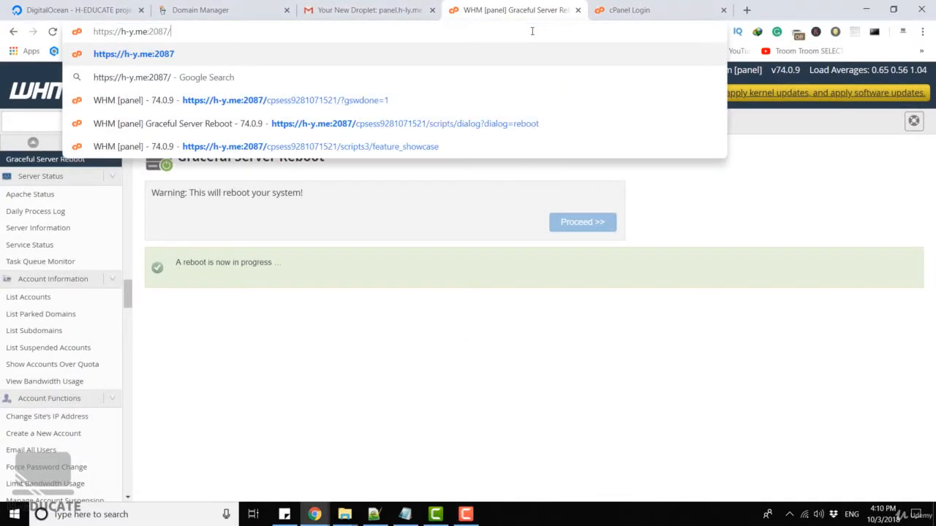
{"action": "key", "text": "Return"}
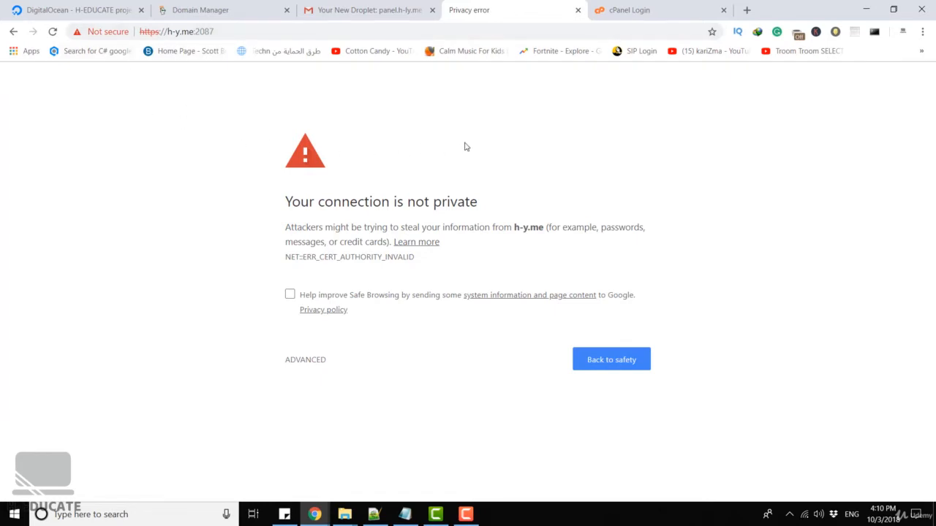
{"action": "left_click", "coordinate": [306, 362]}
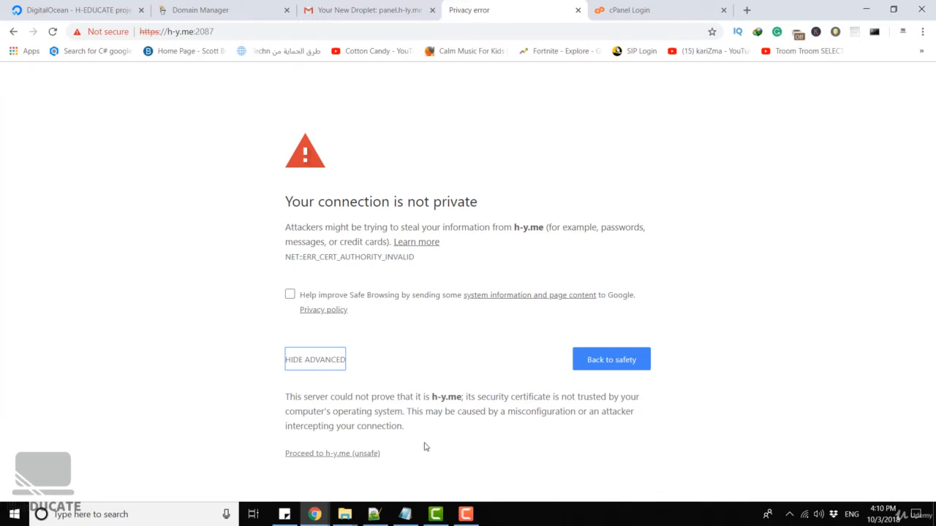
{"action": "left_click", "coordinate": [314, 453]}
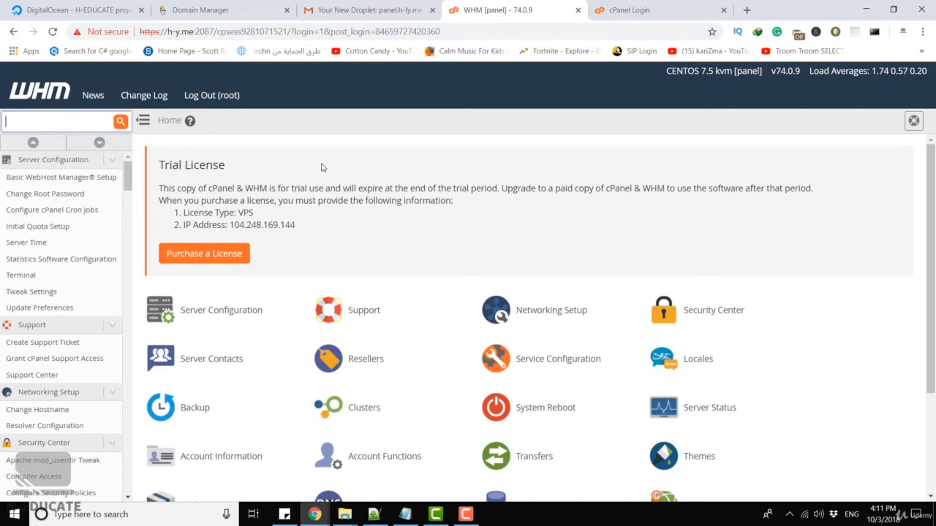
Search the WHM functions for "account" and open the Create a New Account form.
{"action": "left_click", "coordinate": [628, 10]}
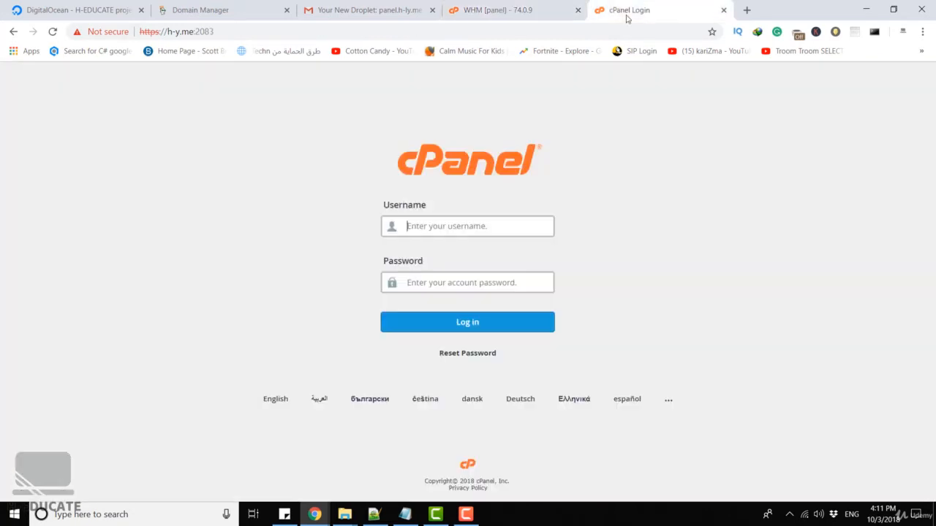
{"action": "left_click", "coordinate": [505, 9]}
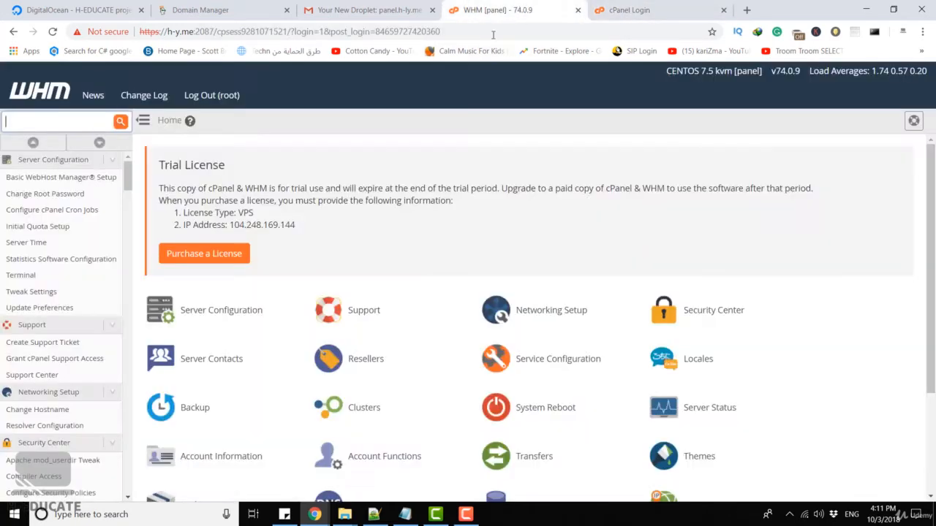
{"action": "type", "text": "account"}
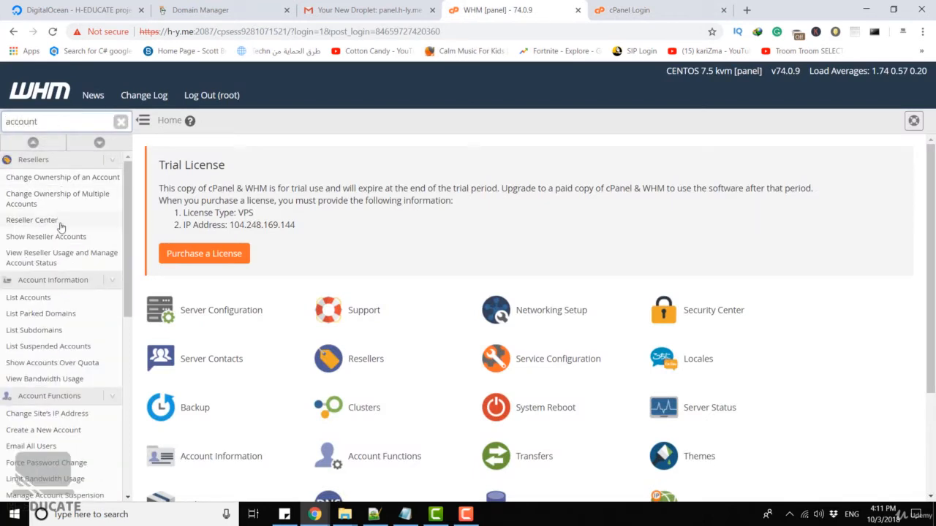
{"action": "left_click", "coordinate": [79, 433]}
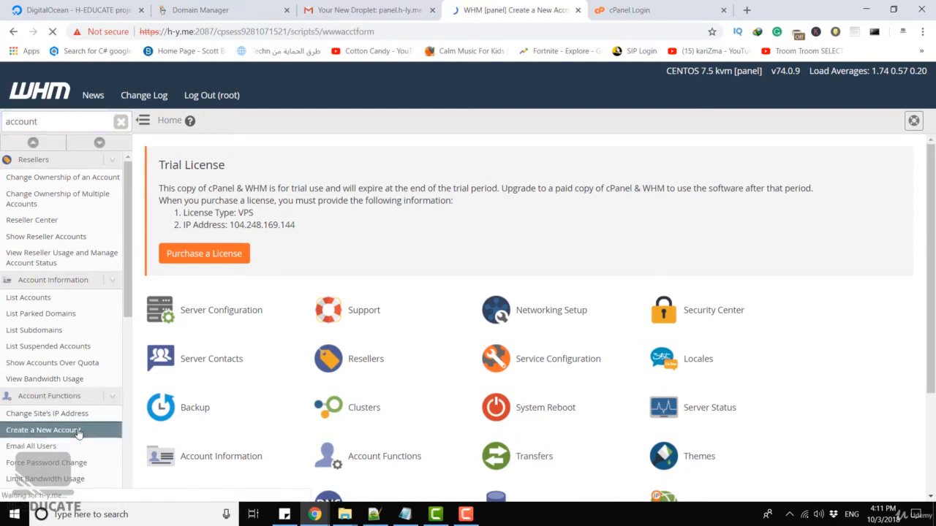
Set the new account's domain to h-y.me, copied from the browser address, and its username to user1.
{"action": "scroll", "coordinate": [386, 334], "scroll_direction": "down", "scroll_amount": 3}
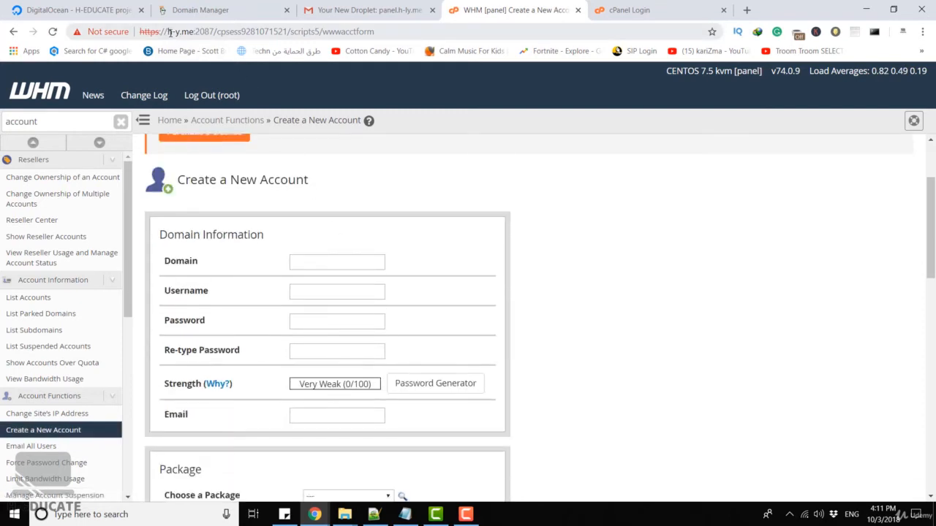
{"action": "left_click_drag", "start_coordinate": [168, 31], "coordinate": [194, 32]}
{"action": "key", "text": "ctrl+c"}
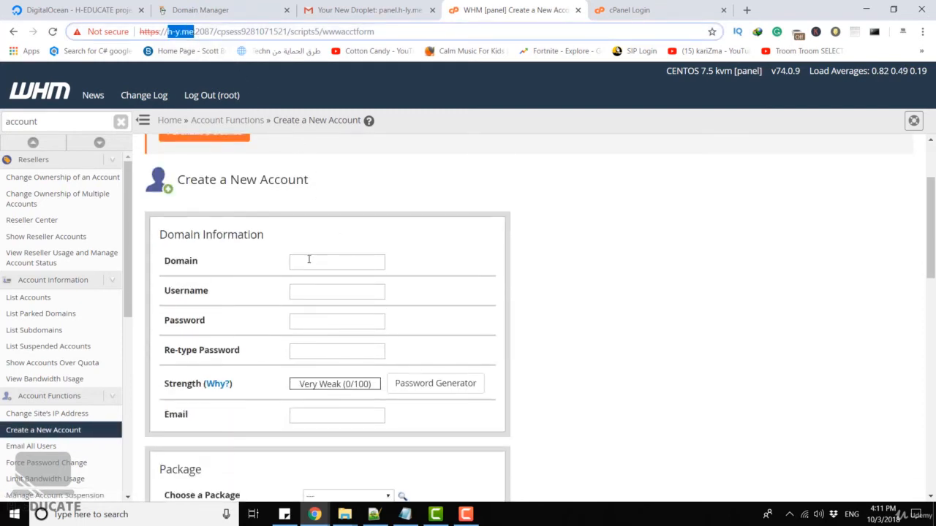
{"action": "left_click", "coordinate": [311, 261]}
{"action": "key", "text": "ctrl+v"}
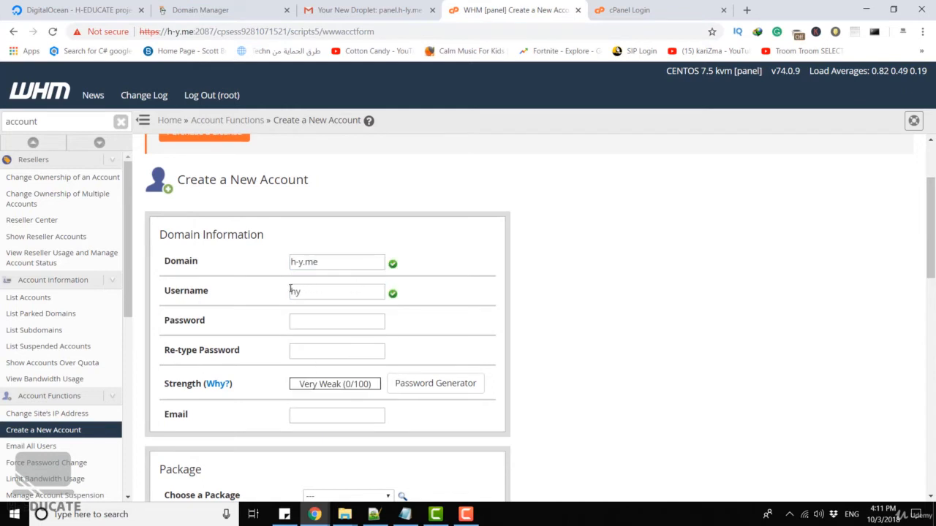
{"action": "left_click_drag", "start_coordinate": [333, 296], "coordinate": [254, 294]}
{"action": "type", "text": "user1"}
{"action": "key", "text": "Tab"}
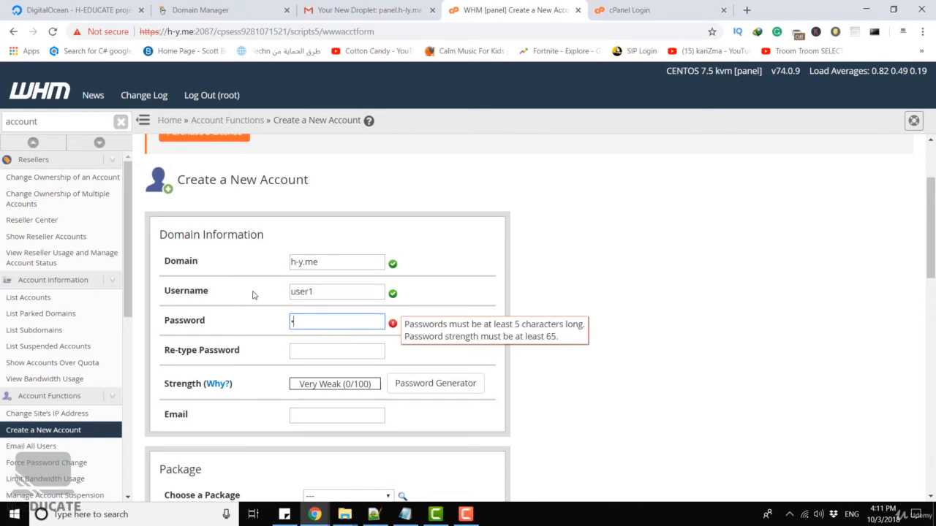
Enter the new account's password and repeat it in the Re-type Password field.
{"action": "type", "text": "**************"}
{"action": "key", "text": "Tab"}
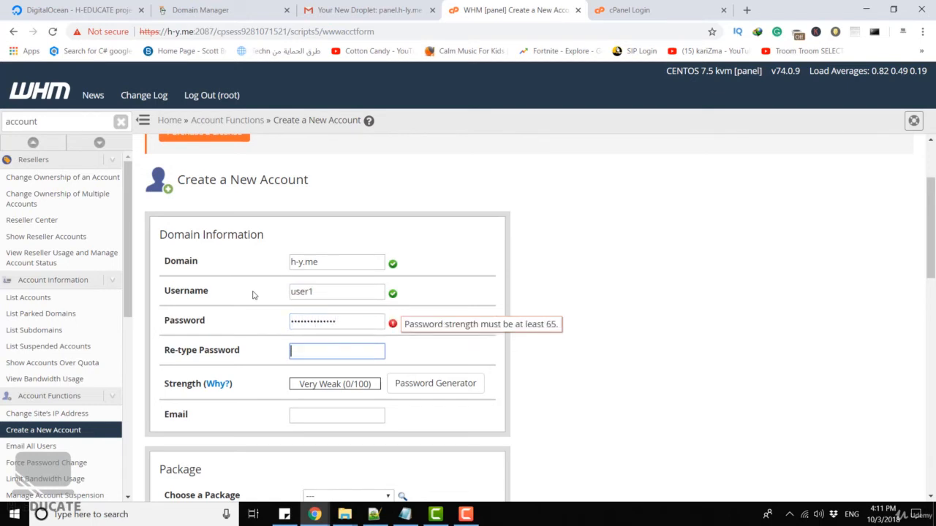
{"action": "type", "text": "*************"}
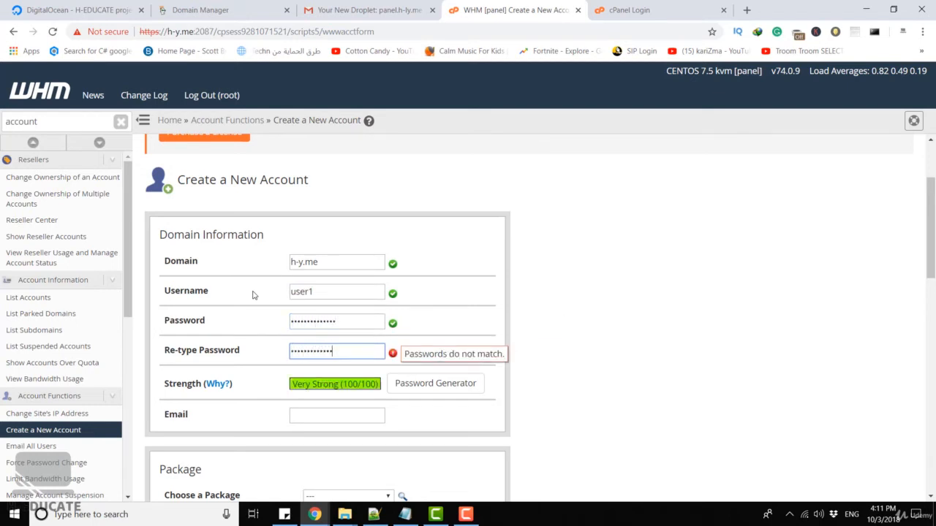
{"action": "scroll", "coordinate": [253, 295], "scroll_direction": "down", "scroll_amount": 2}
{"action": "type", "text": "*"}
Fill in the new account's contact e-mail and choose the default package.
{"action": "left_click", "coordinate": [309, 293]}
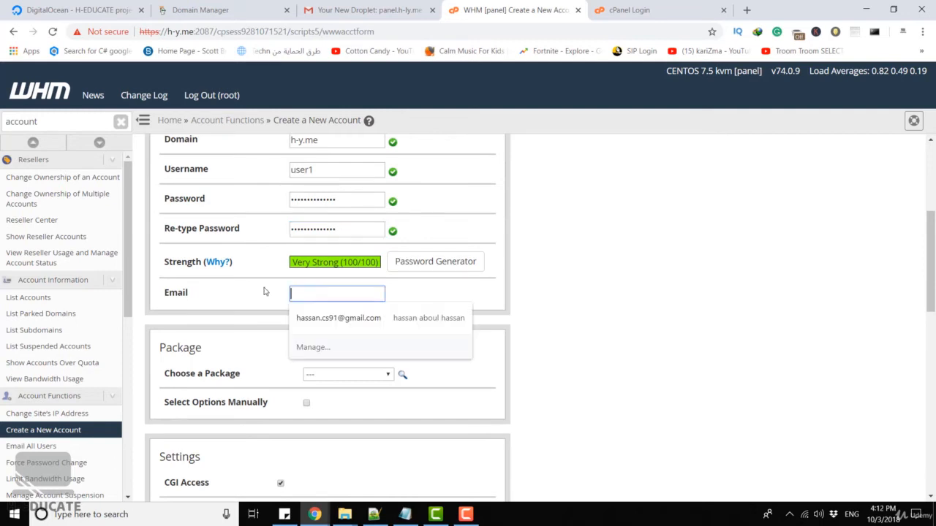
{"action": "left_click", "coordinate": [329, 318]}
{"action": "scroll", "coordinate": [453, 289], "scroll_direction": "down", "scroll_amount": 2}
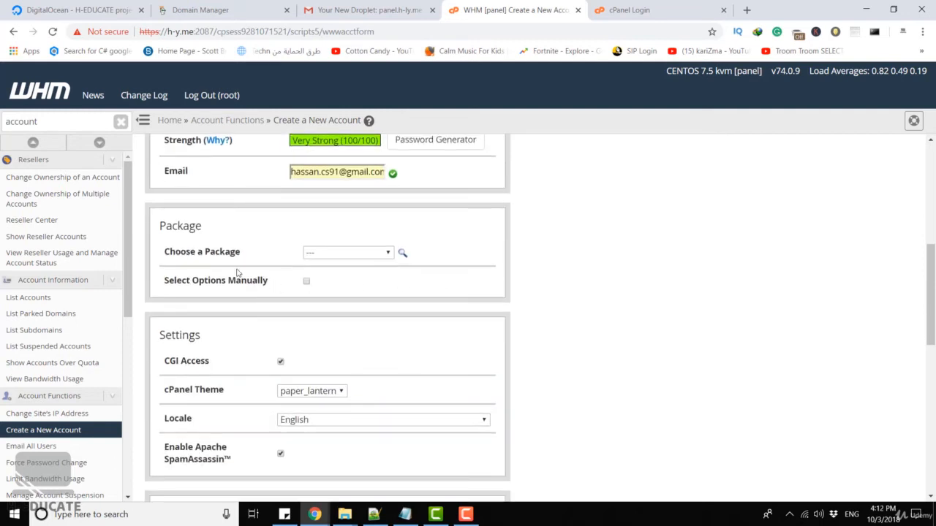
{"action": "left_click", "coordinate": [348, 254]}
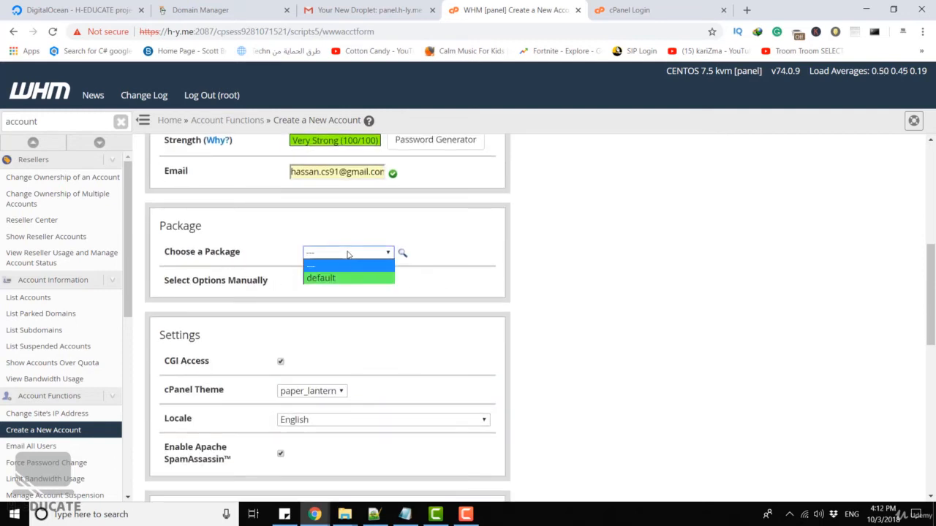
{"action": "left_click", "coordinate": [346, 279]}
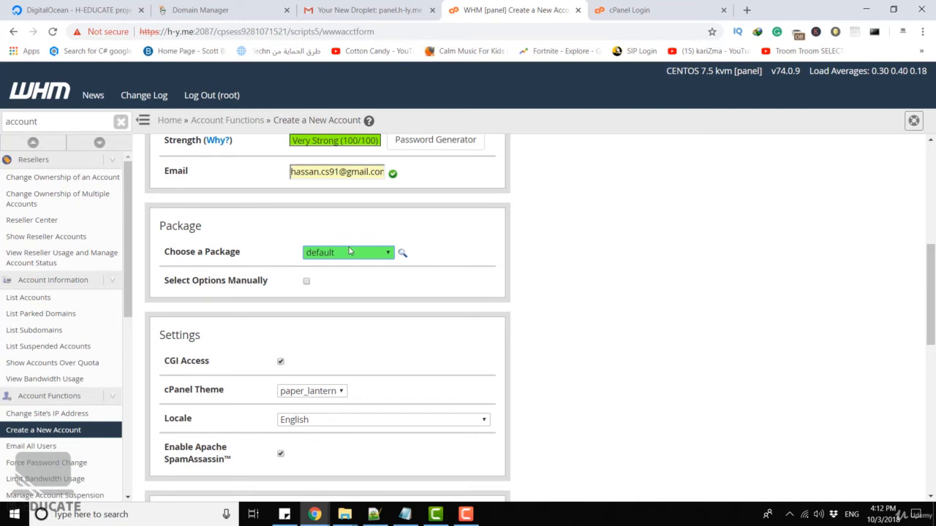
{"action": "left_click", "coordinate": [339, 256]}
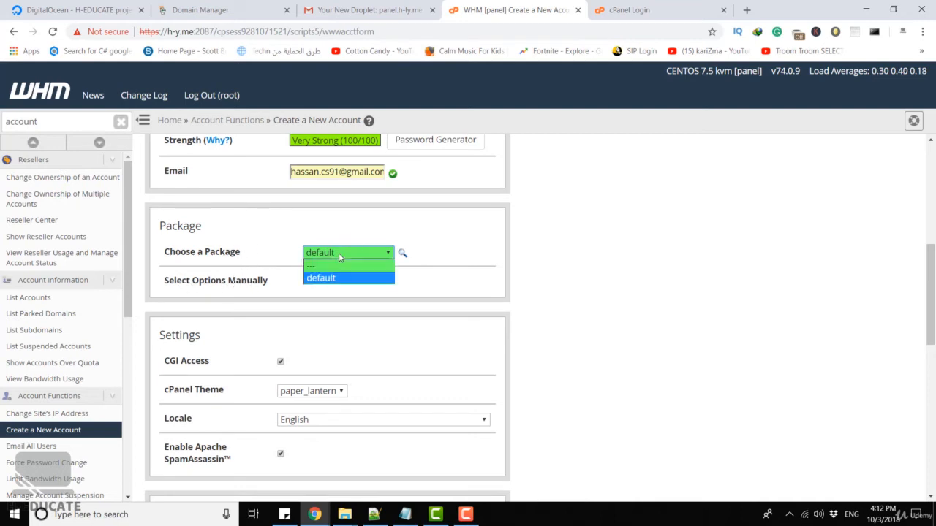
{"action": "left_click", "coordinate": [335, 261]}
Enable Select Options Manually for the package and review the disk space and FTP account limits.
{"action": "left_click", "coordinate": [306, 283]}
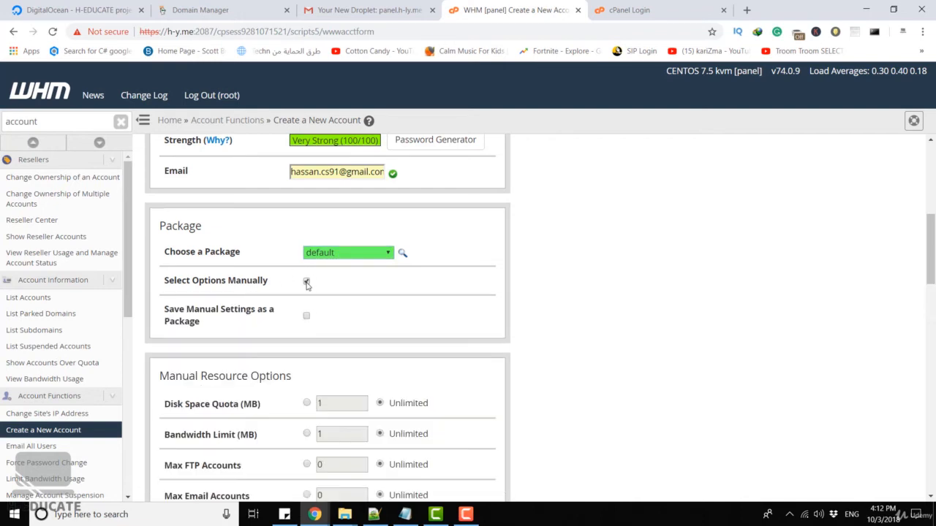
{"action": "scroll", "coordinate": [179, 165], "scroll_direction": "down", "scroll_amount": 3}
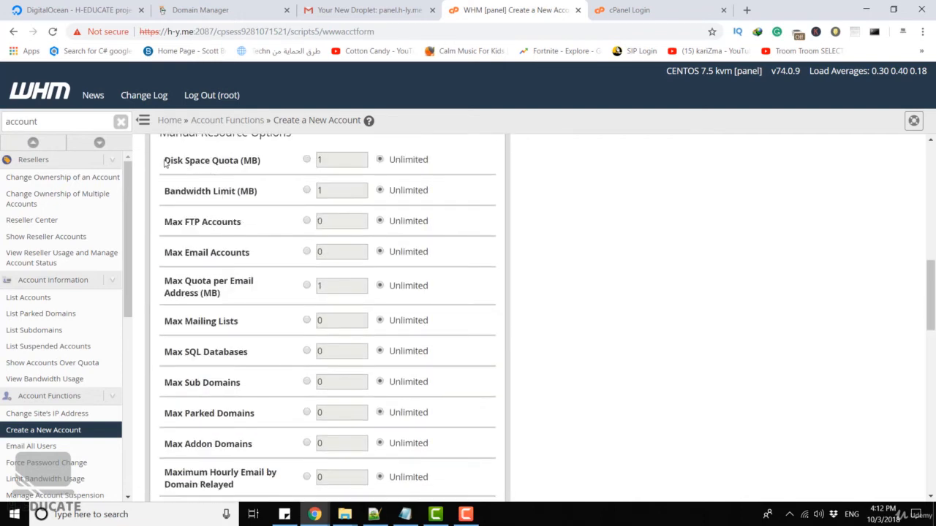
{"action": "left_click_drag", "start_coordinate": [165, 161], "coordinate": [240, 161]}
{"action": "scroll", "coordinate": [265, 167], "scroll_direction": "down", "scroll_amount": 1}
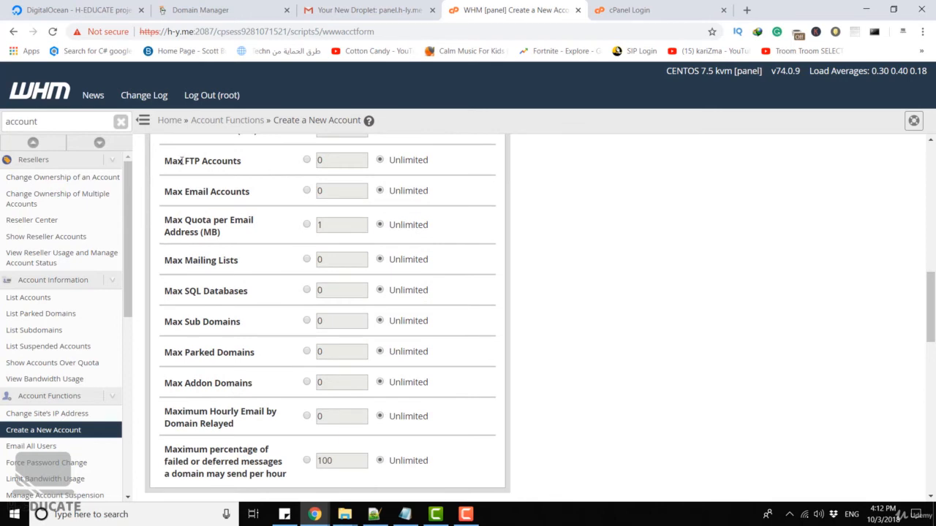
{"action": "left_click_drag", "start_coordinate": [179, 160], "coordinate": [264, 163]}
{"action": "left_click", "coordinate": [280, 164]}
Try limiting Max Email Accounts to 5, and return the option to Unlimited.
{"action": "left_click", "coordinate": [307, 191]}
{"action": "key", "text": "BackSpace"}
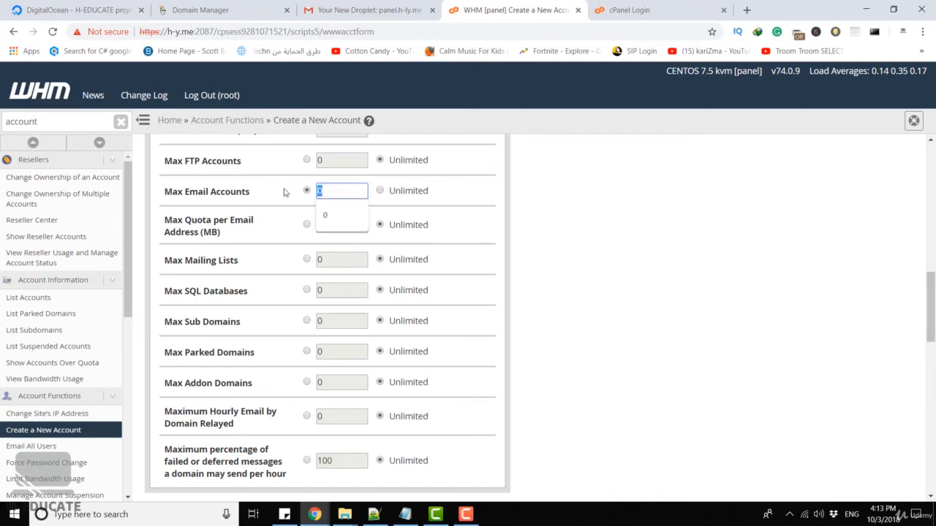
{"action": "type", "text": "5"}
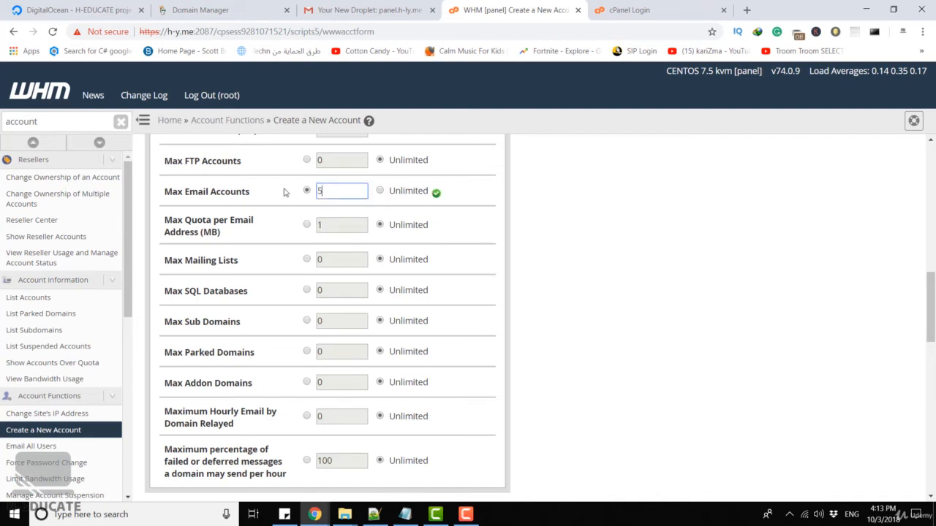
{"action": "left_click", "coordinate": [380, 192]}
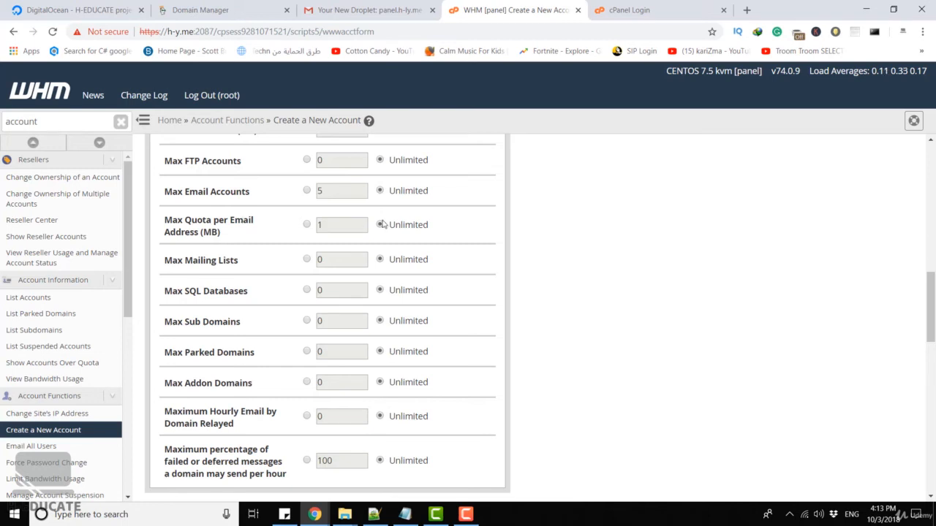
Try custom limits for Max Quota per Email Address and Max Mailing Lists, and return both options to Unlimited.
{"action": "left_click", "coordinate": [307, 225]}
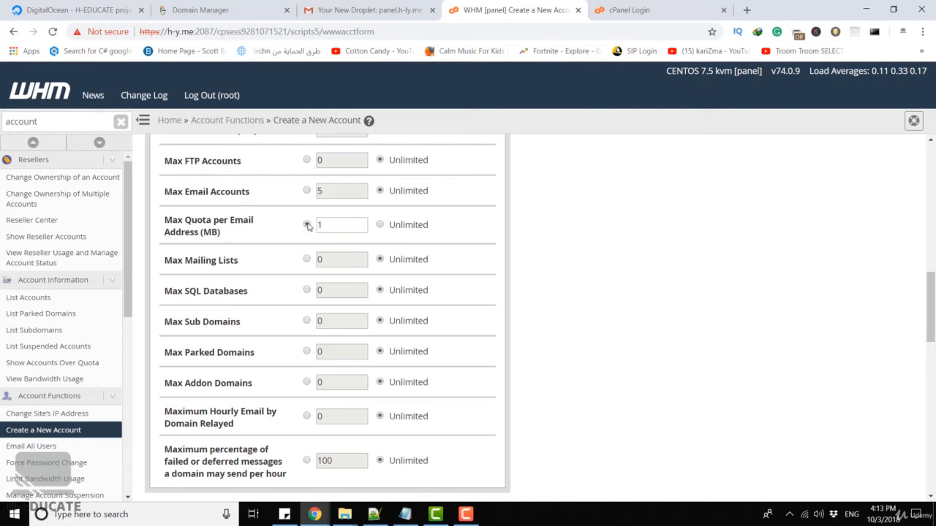
{"action": "double_click", "coordinate": [212, 232]}
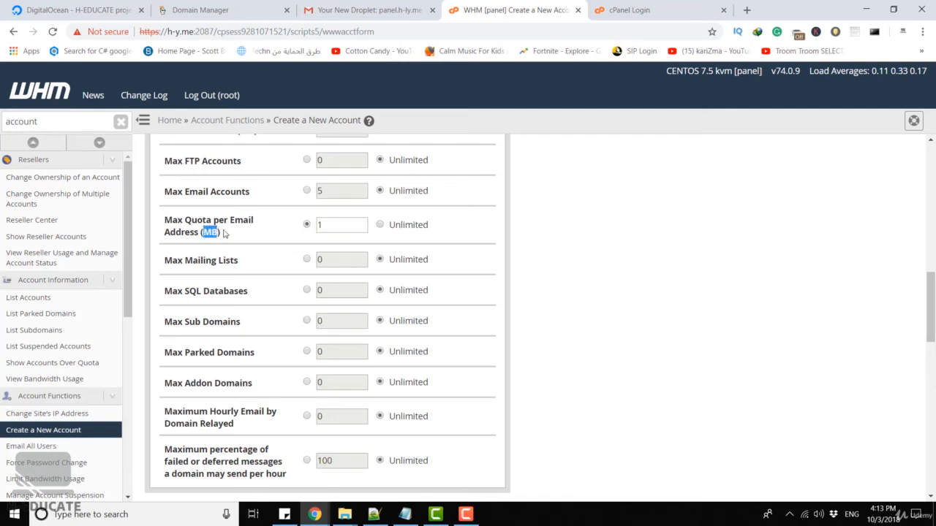
{"action": "left_click", "coordinate": [380, 225]}
{"action": "left_click", "coordinate": [307, 260]}
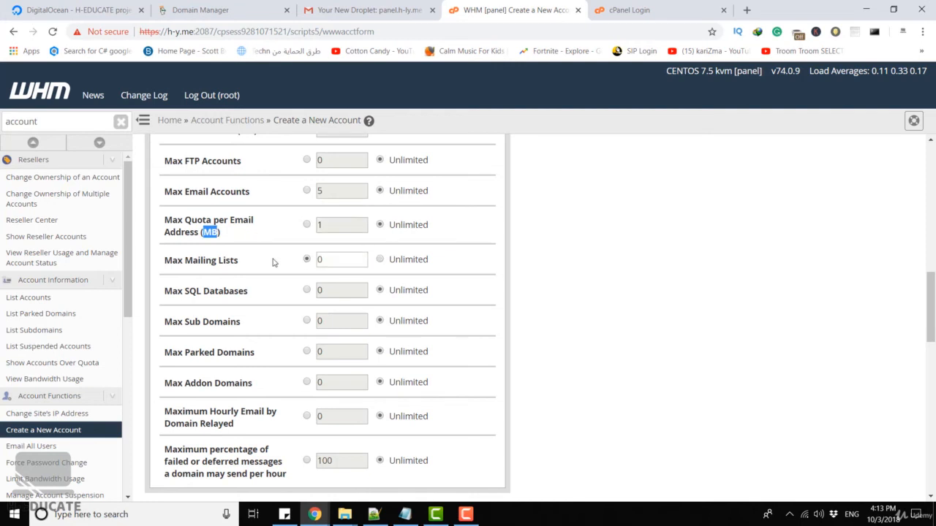
{"action": "left_click", "coordinate": [379, 260]}
{"action": "left_click_drag", "start_coordinate": [242, 261], "coordinate": [150, 261]}
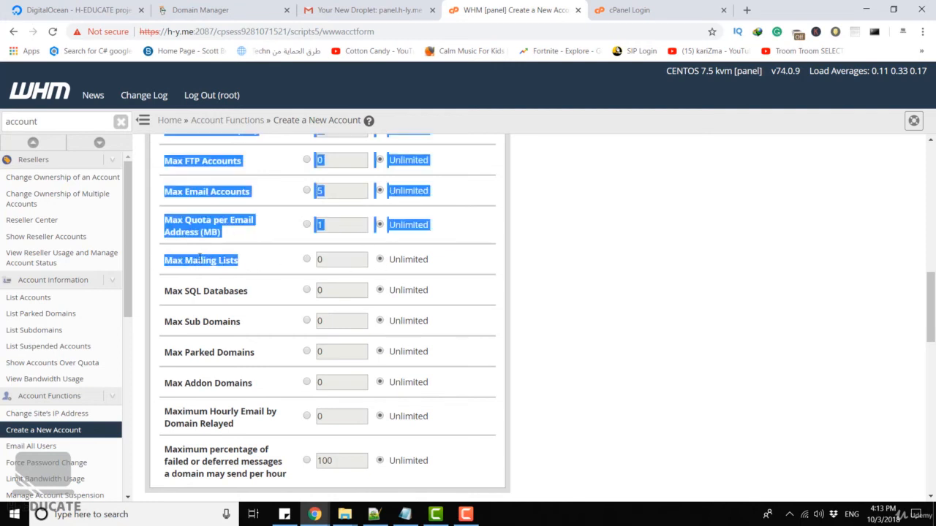
{"action": "left_click", "coordinate": [201, 259]}
Try a custom limit for Maximum Hourly Email by Domain Relayed, return it to Unlimited, and read the failed or deferred messages option.
{"action": "scroll", "coordinate": [257, 258], "scroll_direction": "down", "scroll_amount": 1}
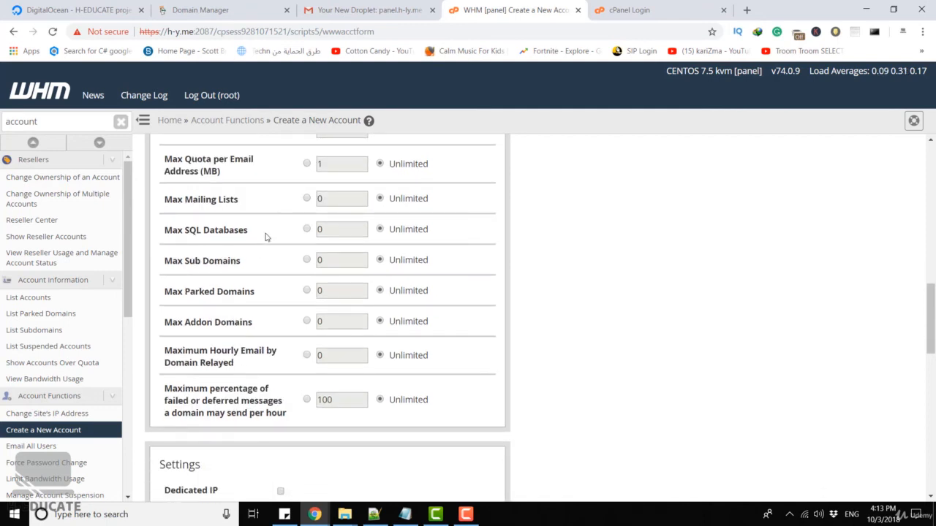
{"action": "scroll", "coordinate": [265, 256], "scroll_direction": "down", "scroll_amount": 1}
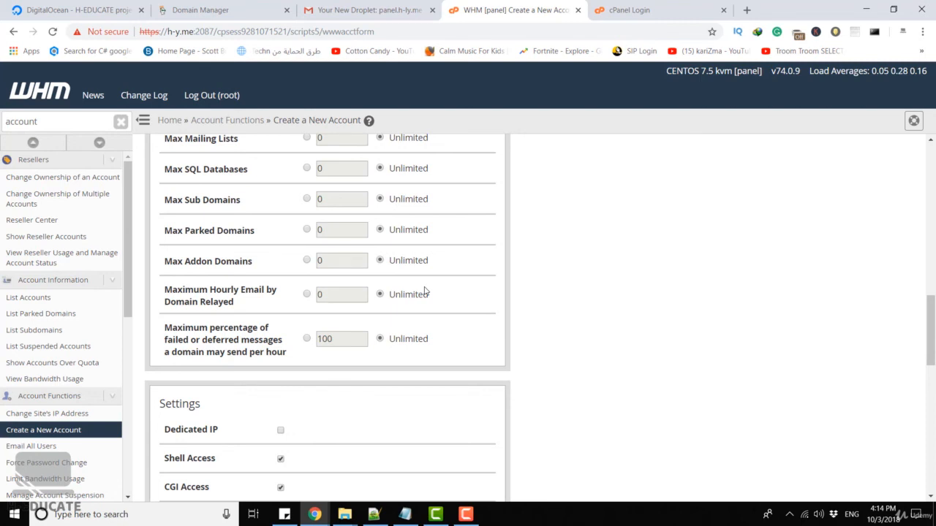
{"action": "left_click", "coordinate": [306, 294]}
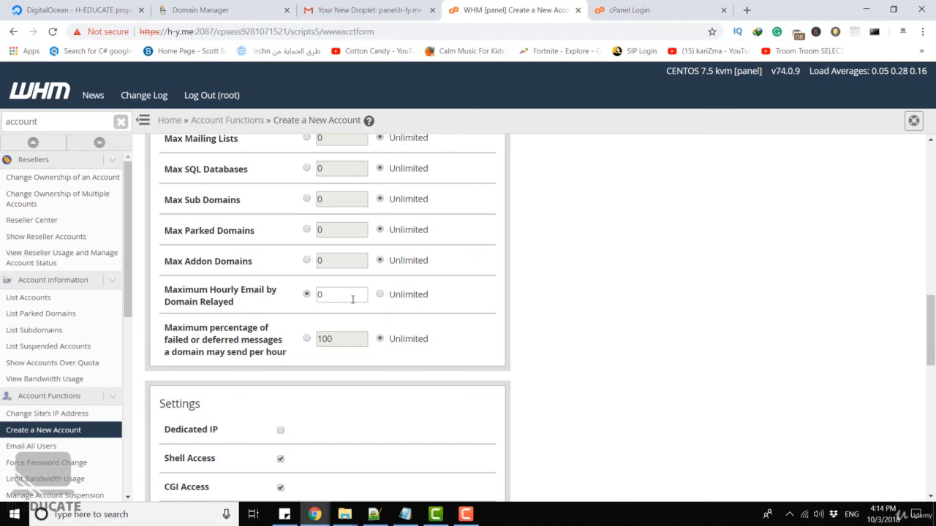
{"action": "left_click", "coordinate": [381, 295]}
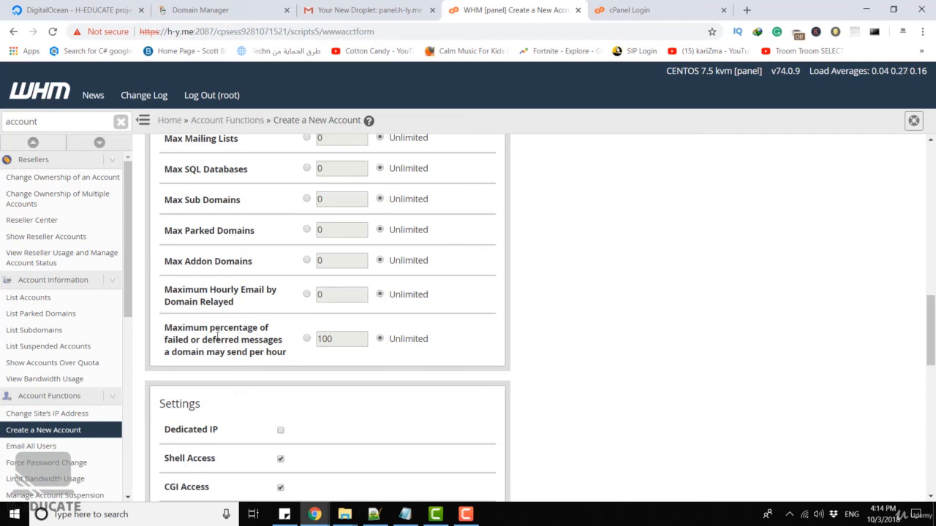
{"action": "left_click_drag", "start_coordinate": [231, 352], "coordinate": [288, 358]}
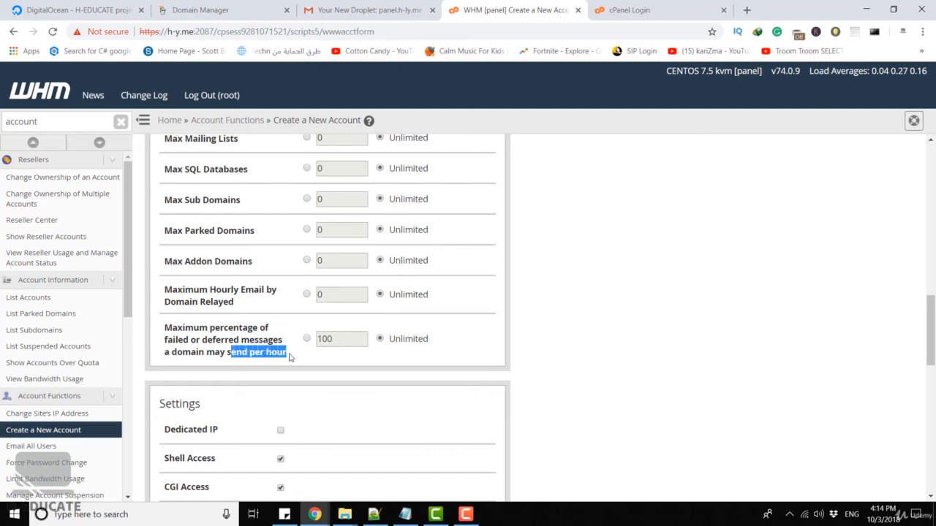
{"action": "left_click", "coordinate": [332, 355]}
{"action": "triple_click", "coordinate": [331, 355]}
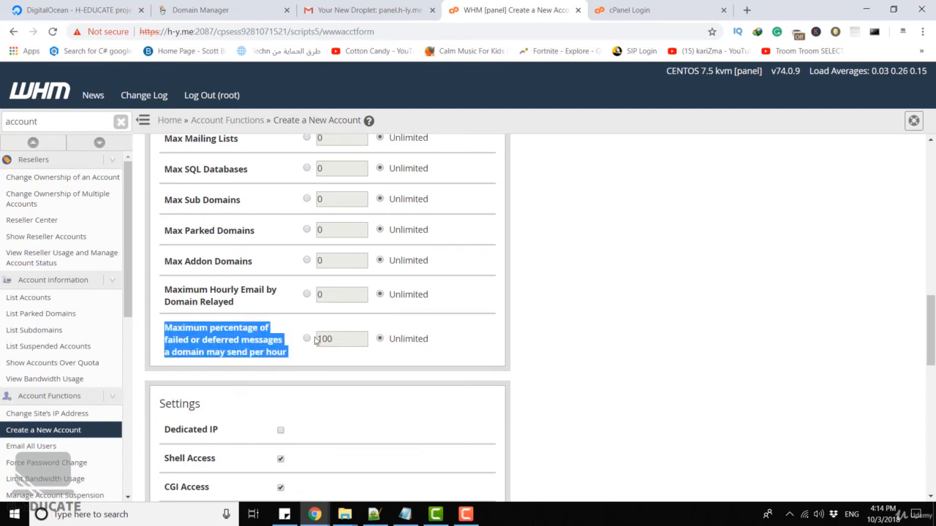
Create the account with the local mail exchanger and review the account creation log.
{"action": "scroll", "coordinate": [340, 192], "scroll_direction": "down", "scroll_amount": 3}
{"action": "scroll", "coordinate": [351, 193], "scroll_direction": "down", "scroll_amount": 7}
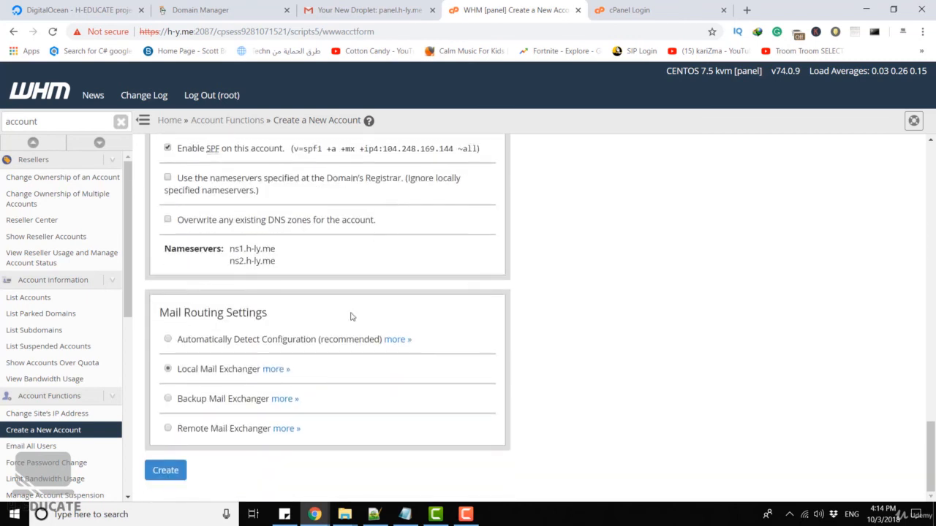
{"action": "left_click", "coordinate": [166, 473]}
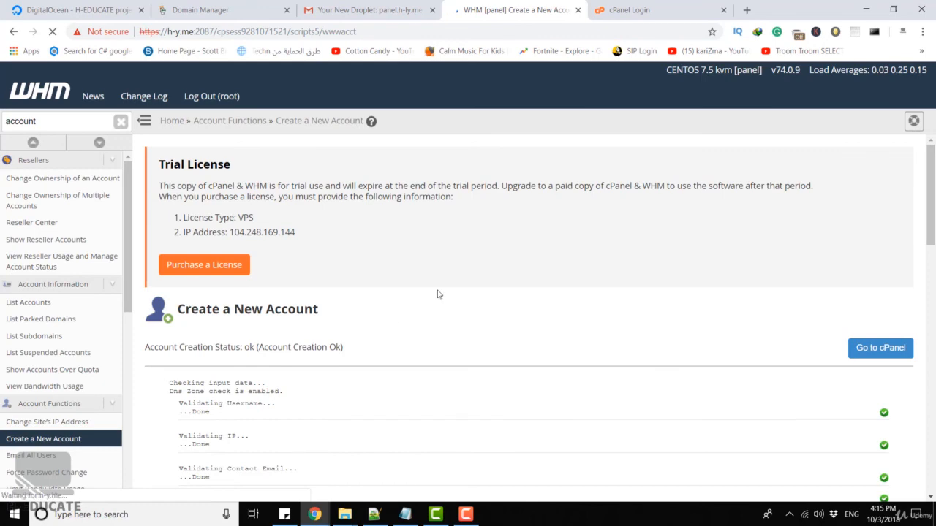
{"action": "scroll", "coordinate": [643, 290], "scroll_direction": "down", "scroll_amount": 3}
{"action": "scroll", "coordinate": [642, 289], "scroll_direction": "up", "scroll_amount": 3}
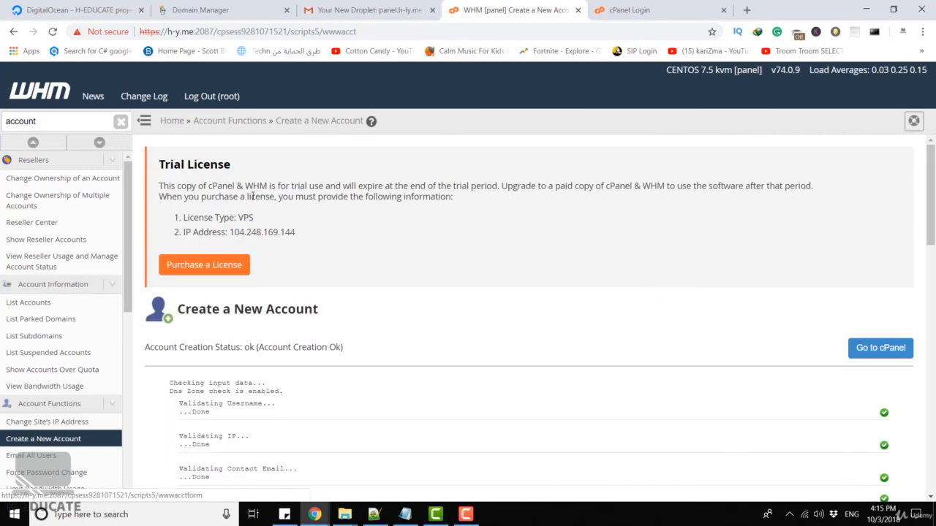
{"action": "scroll", "coordinate": [440, 259], "scroll_direction": "down", "scroll_amount": 4}
{"action": "scroll", "coordinate": [439, 259], "scroll_direction": "up", "scroll_amount": 5}
Log in to cPanel at h-y.me:2083 as user1 with the account password.
{"action": "left_click", "coordinate": [633, 9]}
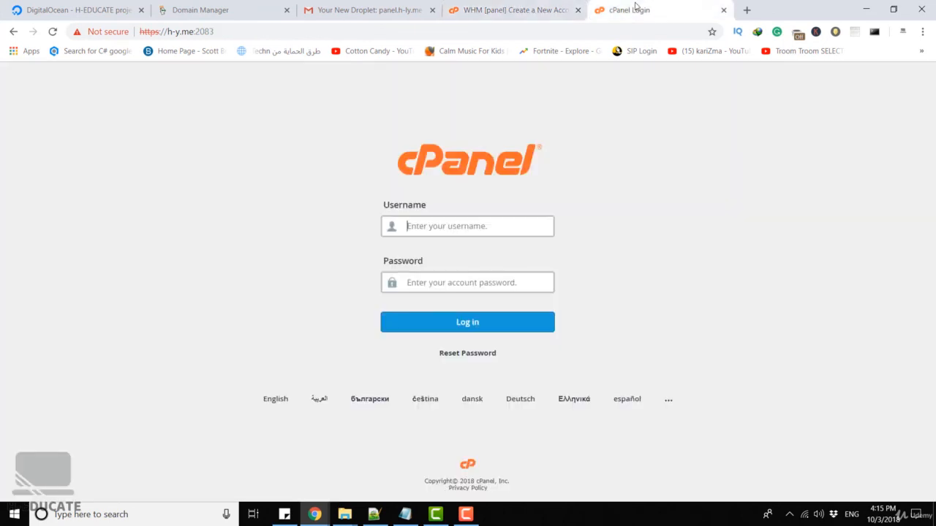
{"action": "left_click", "coordinate": [447, 227]}
{"action": "type", "text": "user1"}
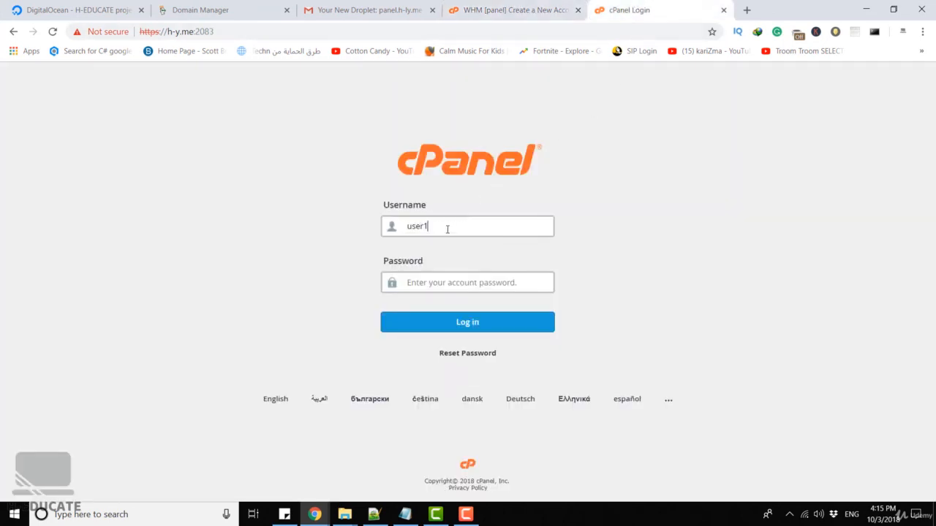
{"action": "key", "text": "Tab"}
{"action": "type", "text": "••••••••••"}
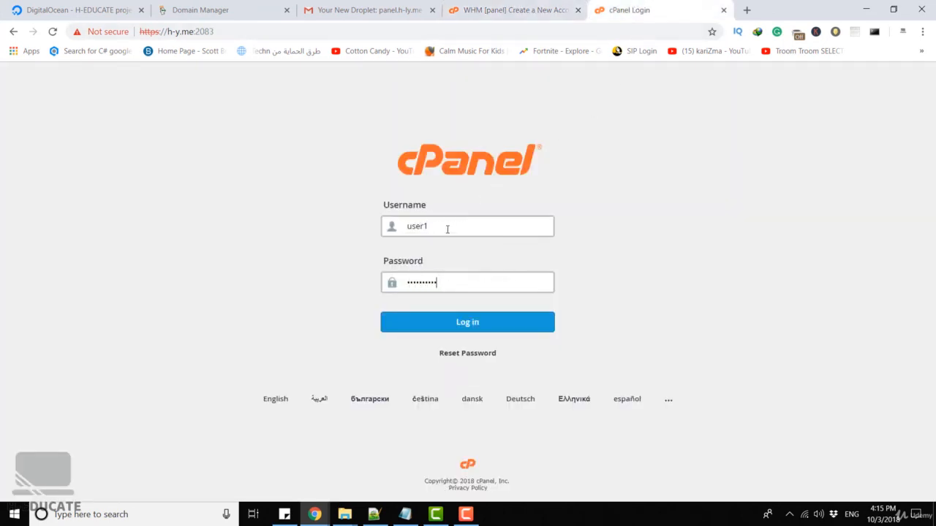
{"action": "key", "text": "Return"}
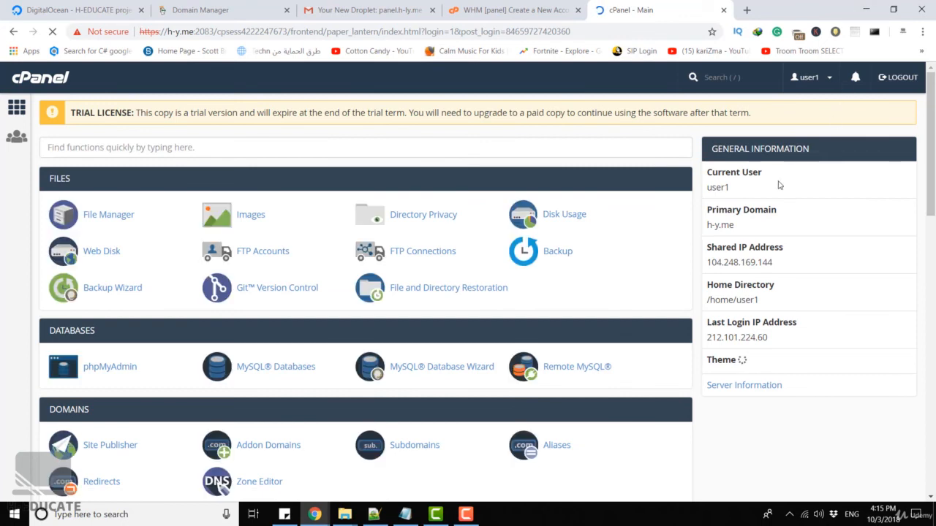
Check the current user and primary domain in cPanel's General Information.
{"action": "left_click_drag", "start_coordinate": [714, 191], "coordinate": [731, 193]}
{"action": "left_click_drag", "start_coordinate": [712, 225], "coordinate": [762, 228]}
{"action": "left_click", "coordinate": [763, 228]}
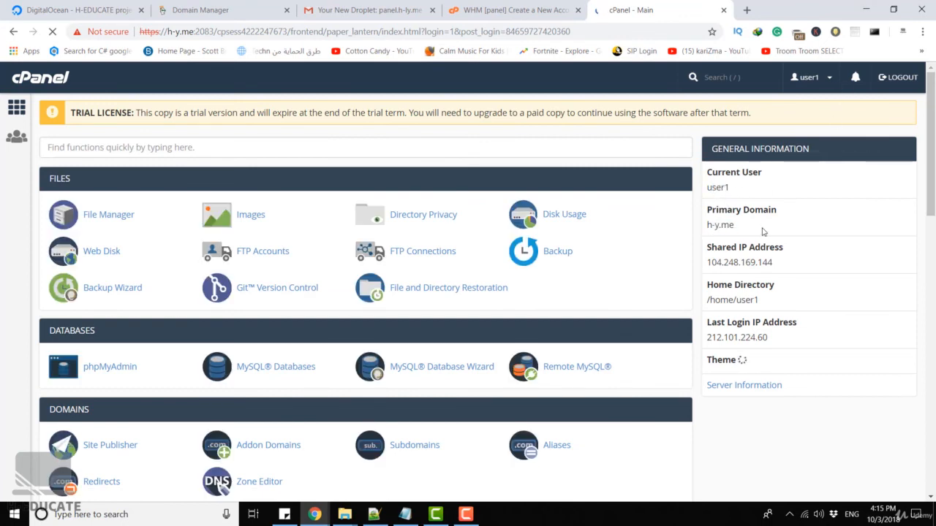